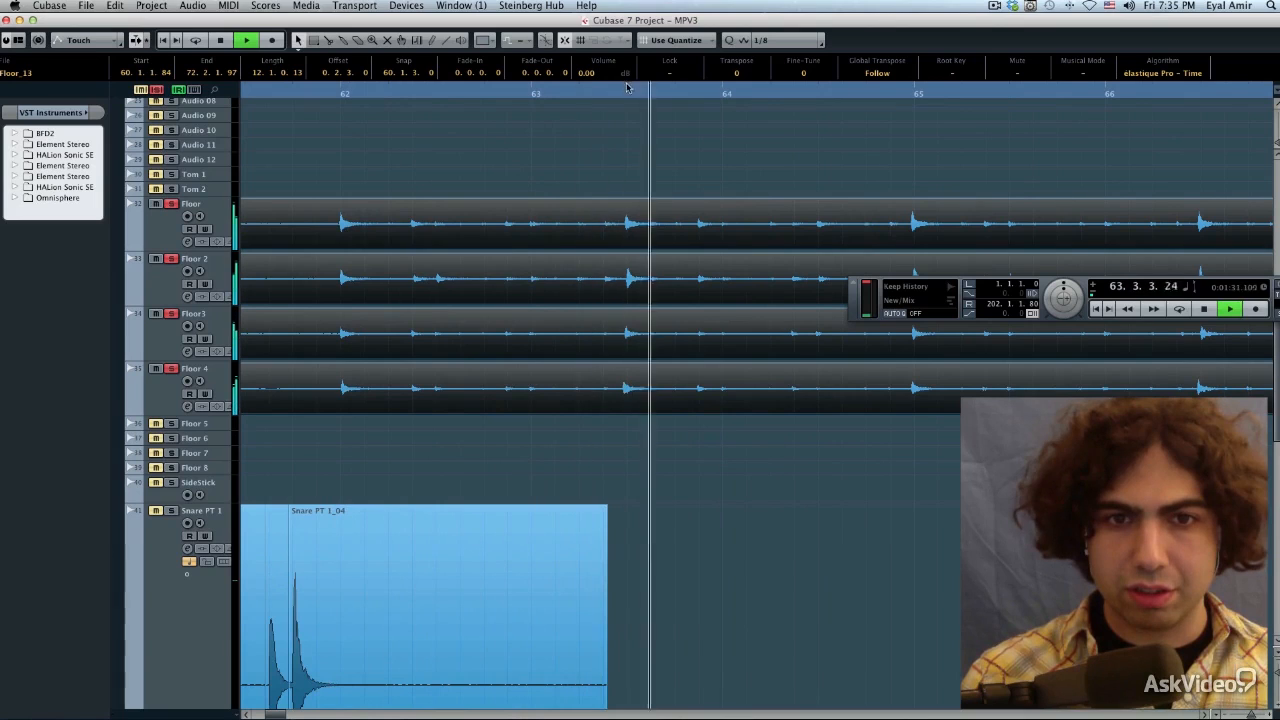
# Stop playback and place the project cursor at the start of bar 62, where the floor tom hits begin
pyautogui.press('space')
pyautogui.moveTo(620, 91); pyautogui.dragTo(437, 142)
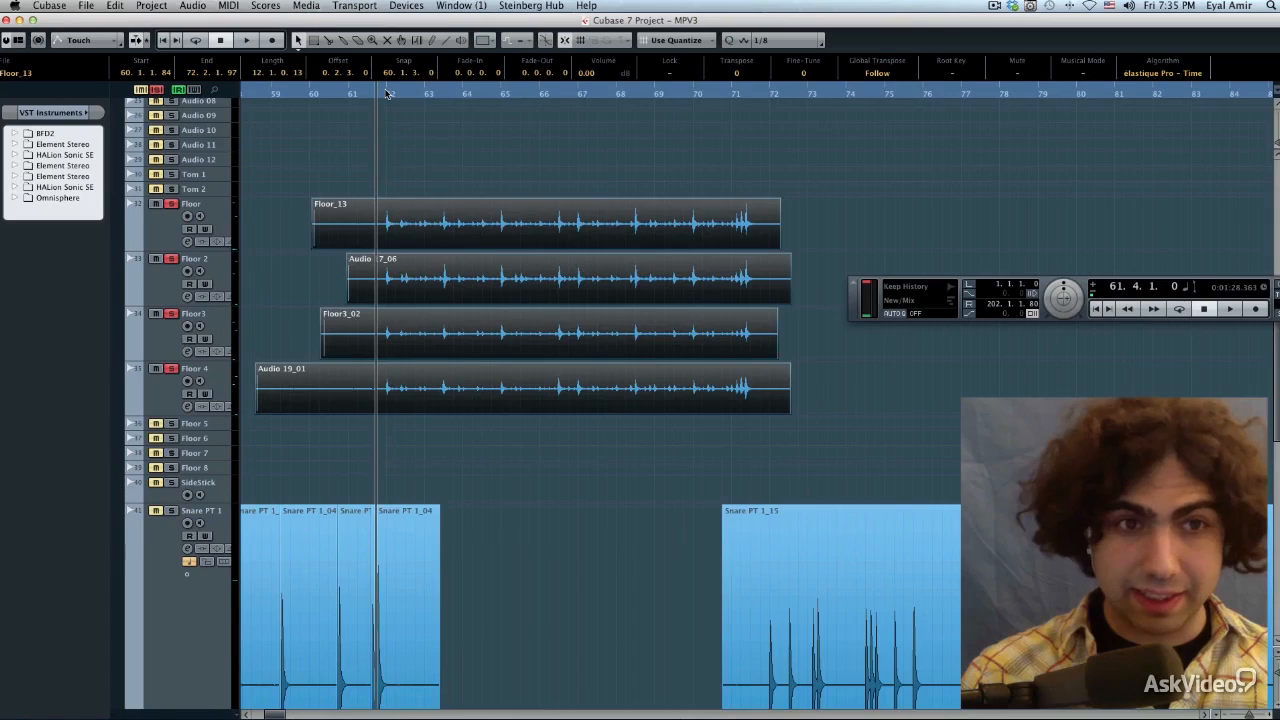
pyautogui.press('h')
pyautogui.press('h')
pyautogui.press('h')
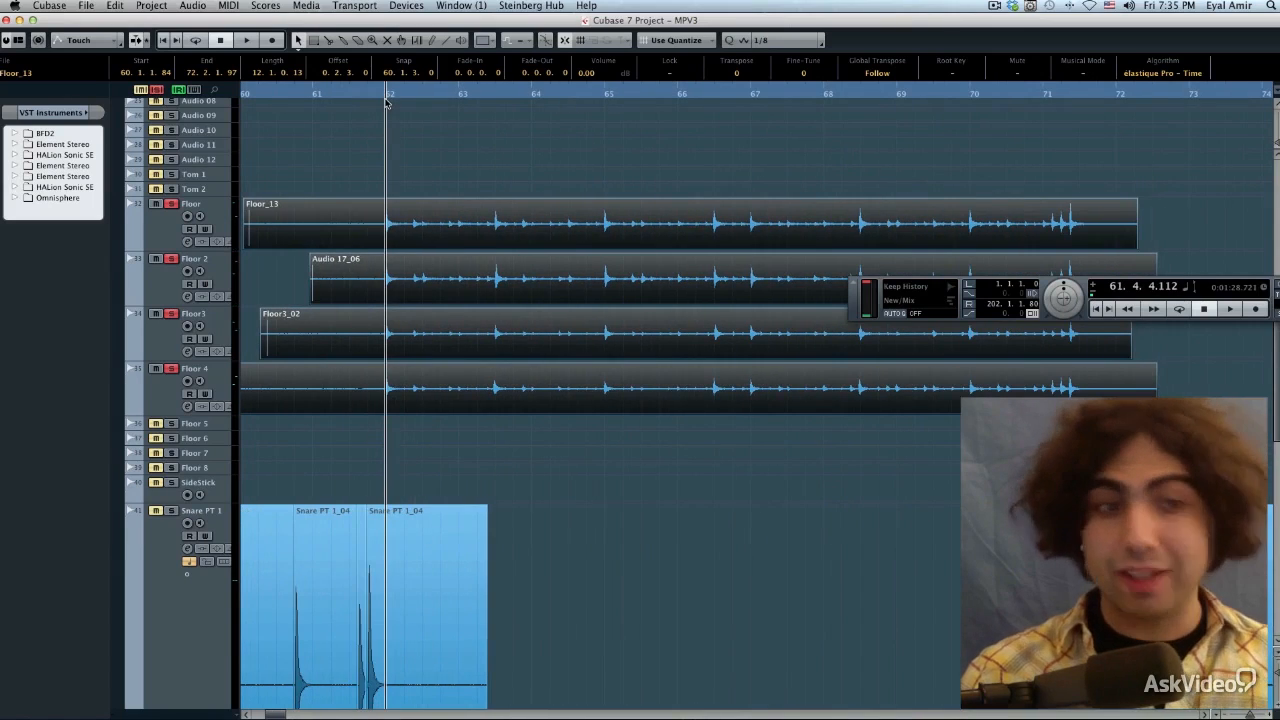
pyautogui.press('g')
pyautogui.press('g')
pyautogui.click(386, 92)
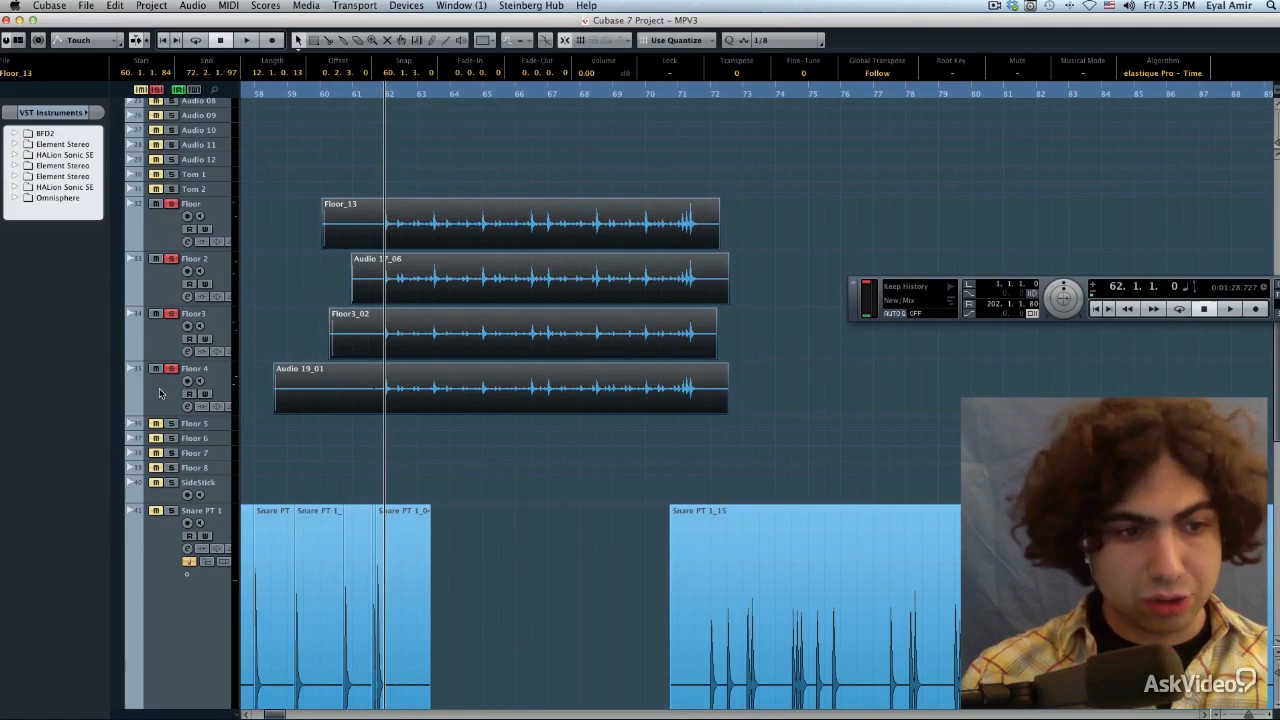
# Select the tracks Floor, Floor 2, Floor3 and Floor 4 and move them together into a new folder track
pyautogui.click(159, 388)
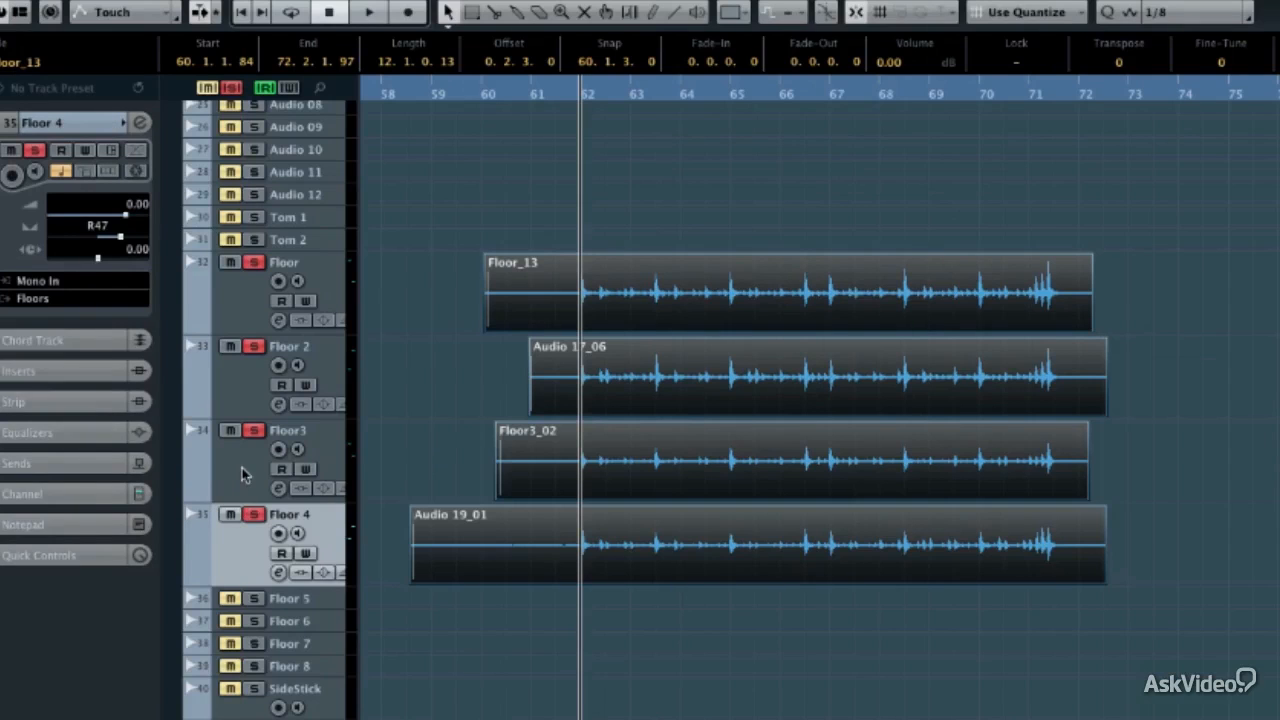
pyautogui.click(241, 475)
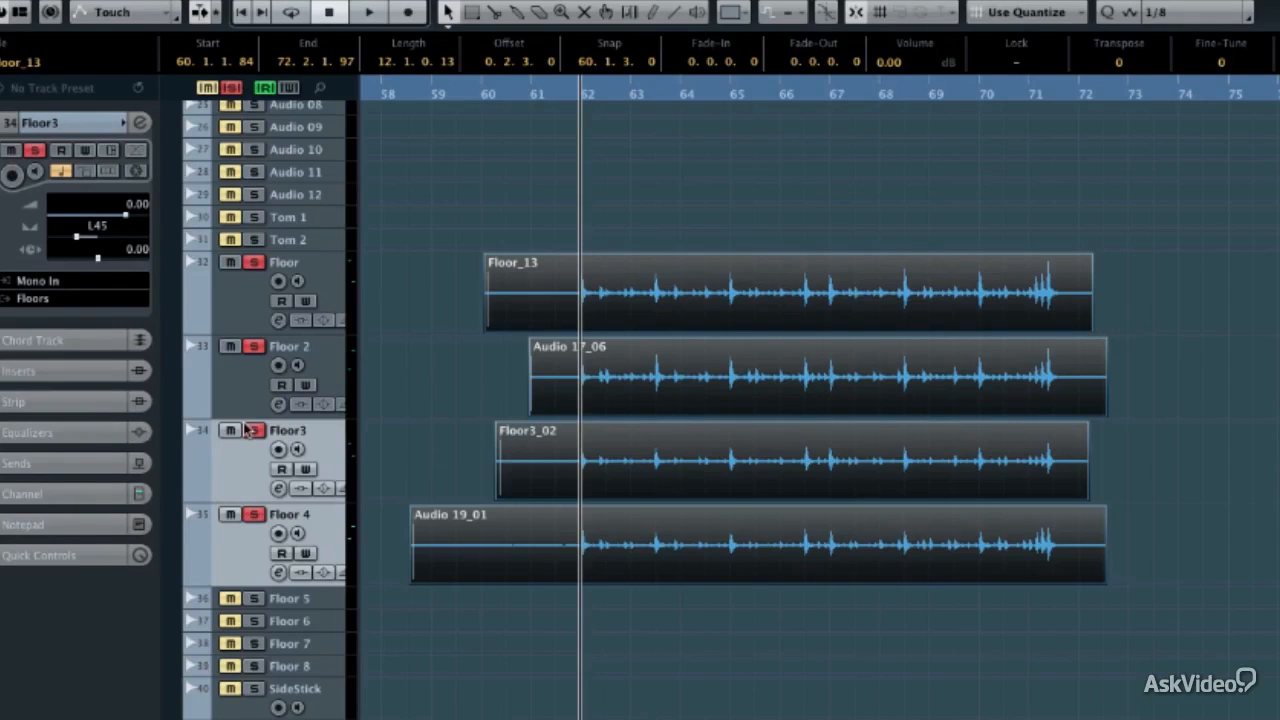
pyautogui.click(246, 402)
pyautogui.click(246, 318)
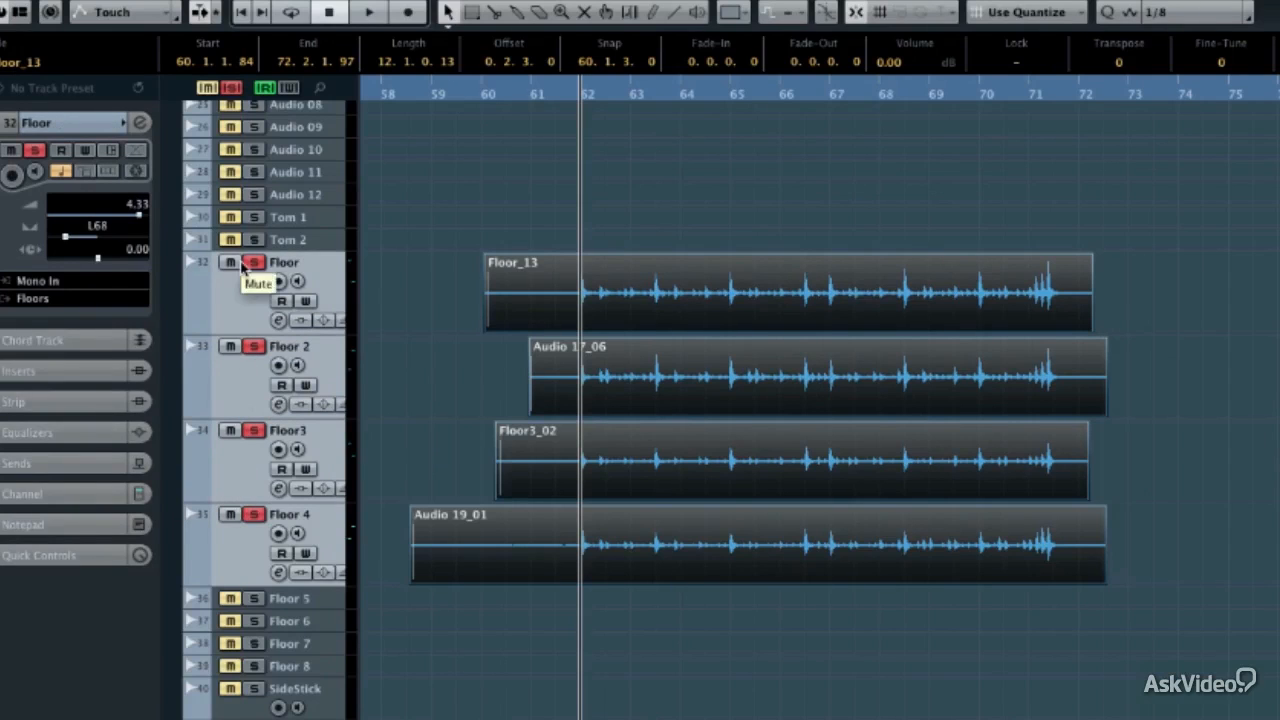
pyautogui.rightClick(228, 289)
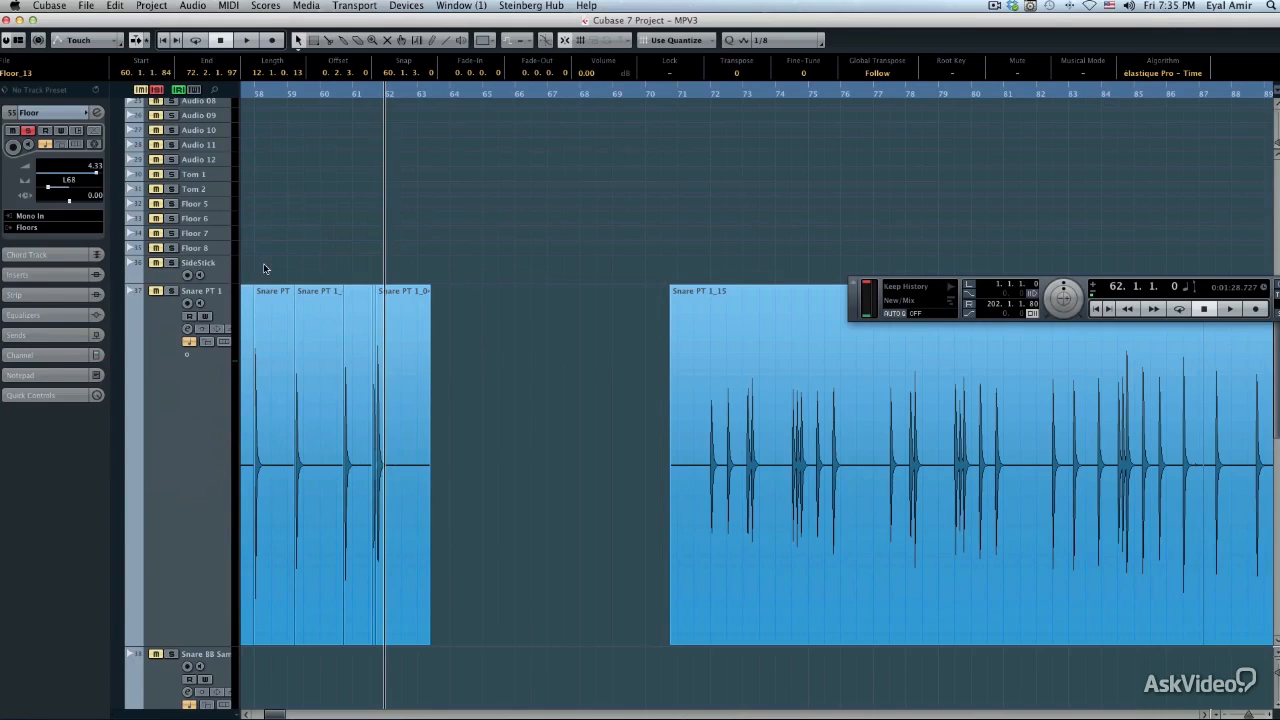
# Rename the new folder track to Floors and slightly increase its height
pyautogui.scroll(-4, 264, 268)
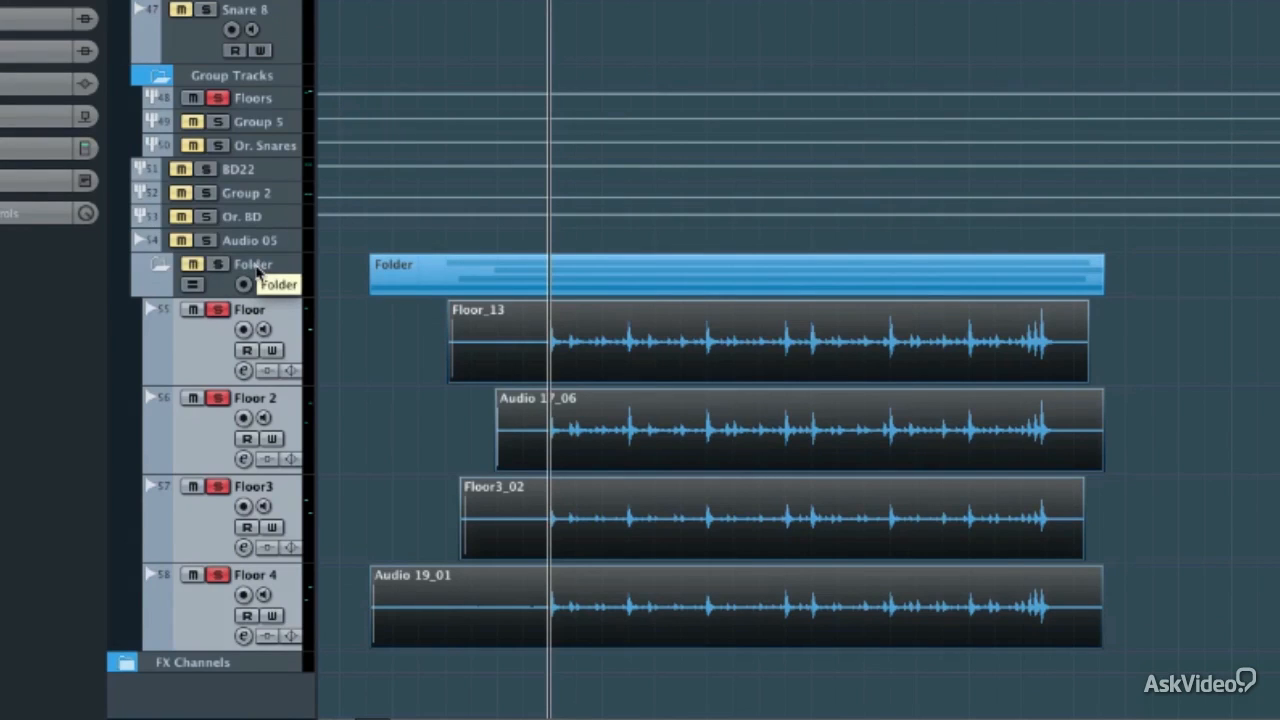
pyautogui.doubleClick(257, 266)
pyautogui.write('F')
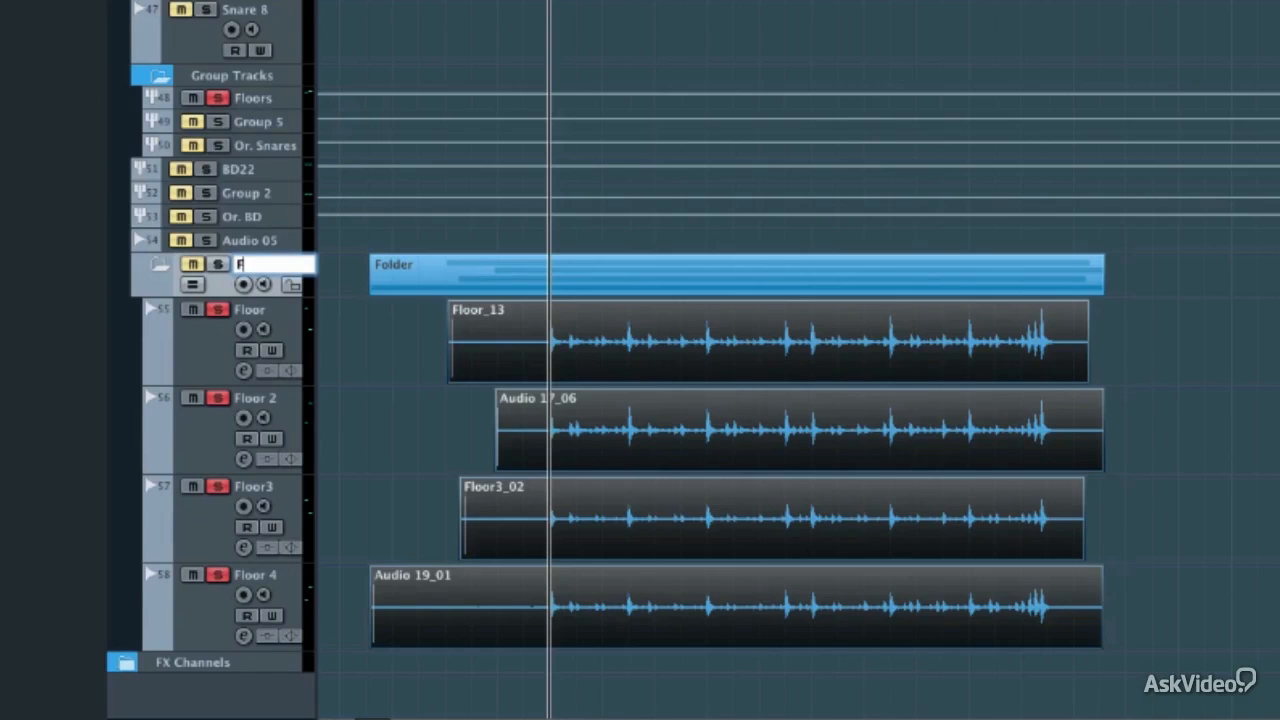
pyautogui.write('loors')
pyautogui.press('Return')
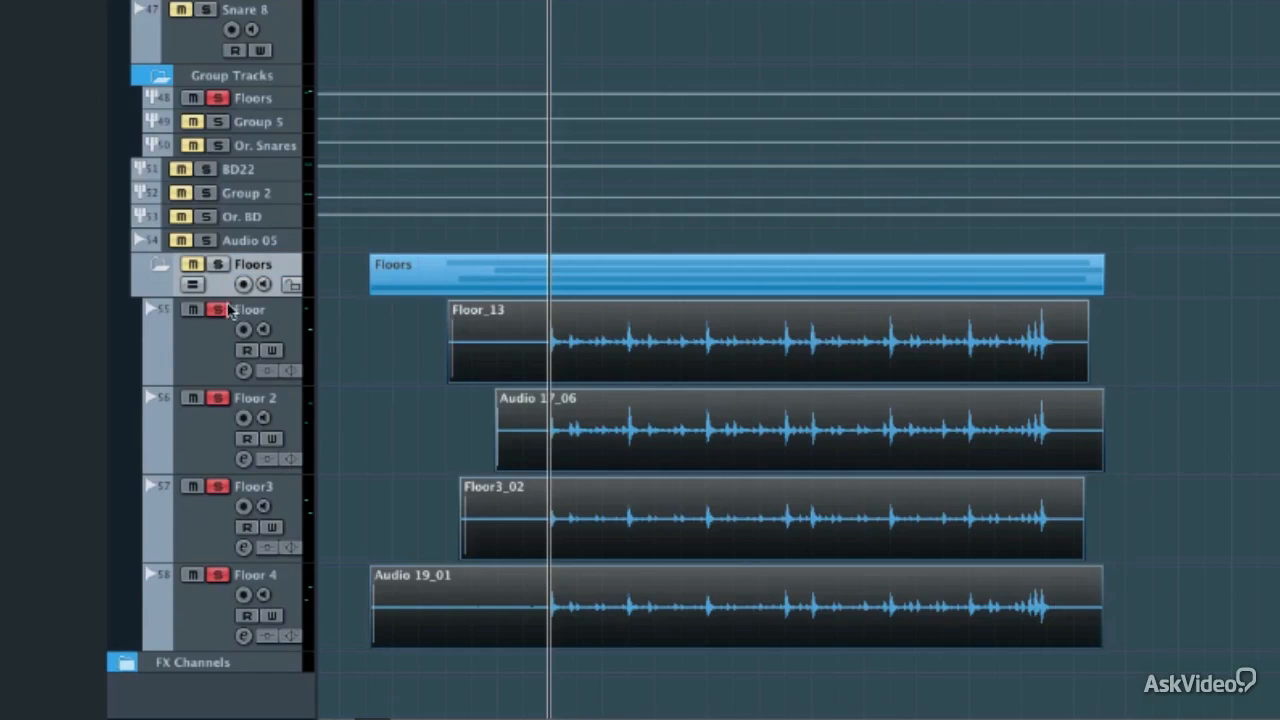
pyautogui.moveTo(228, 305); pyautogui.dragTo(228, 320)
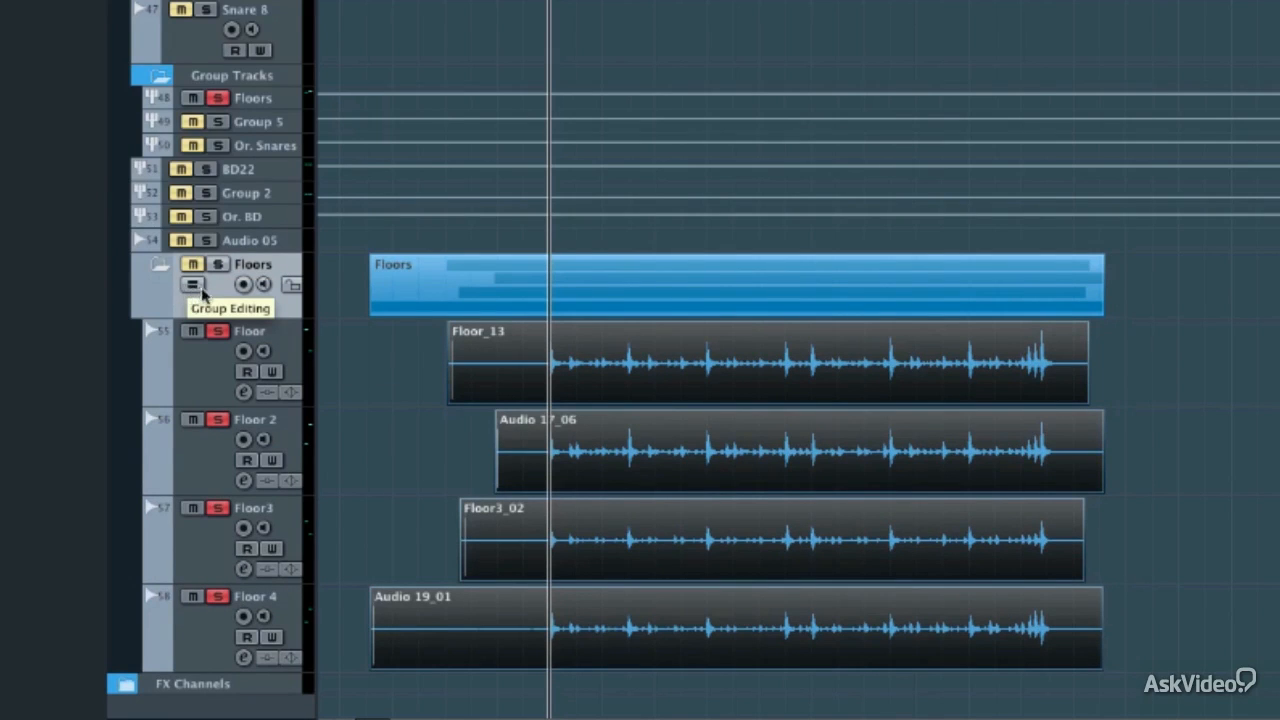
# Try to enable Group Editing on the Floors folder track, whose events are not yet aligned
pyautogui.click(221, 357)
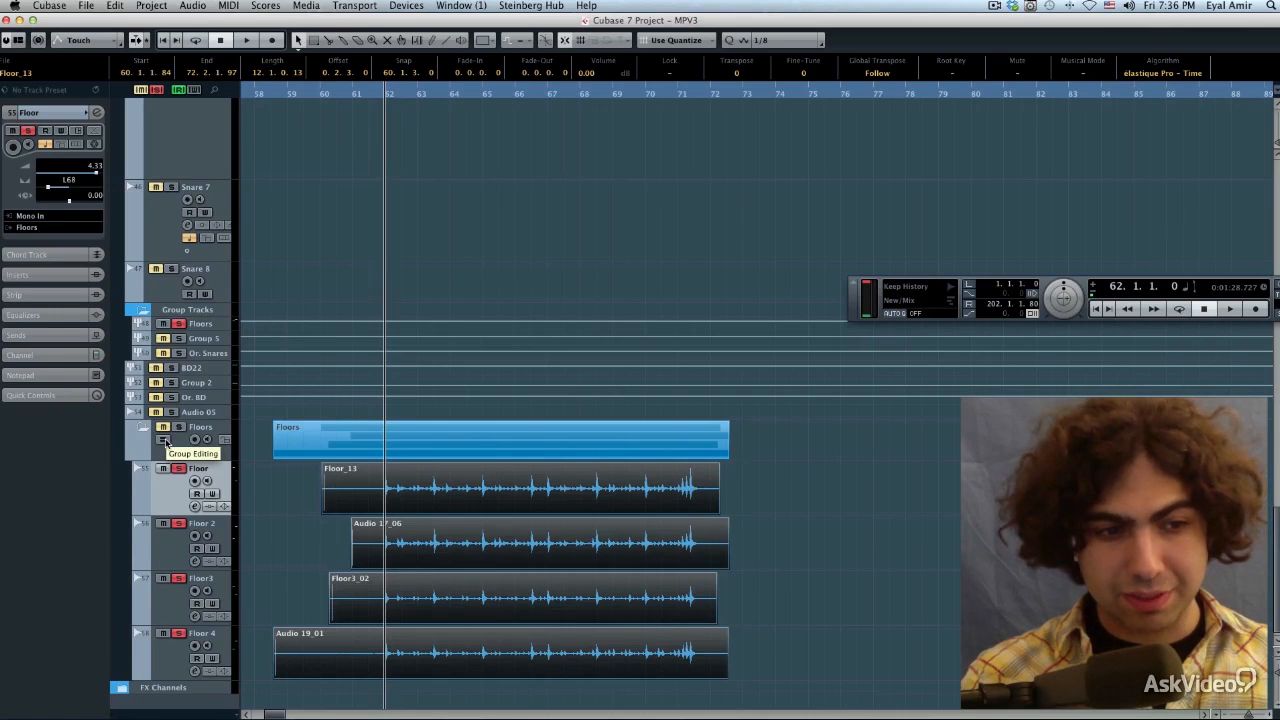
pyautogui.click(165, 441)
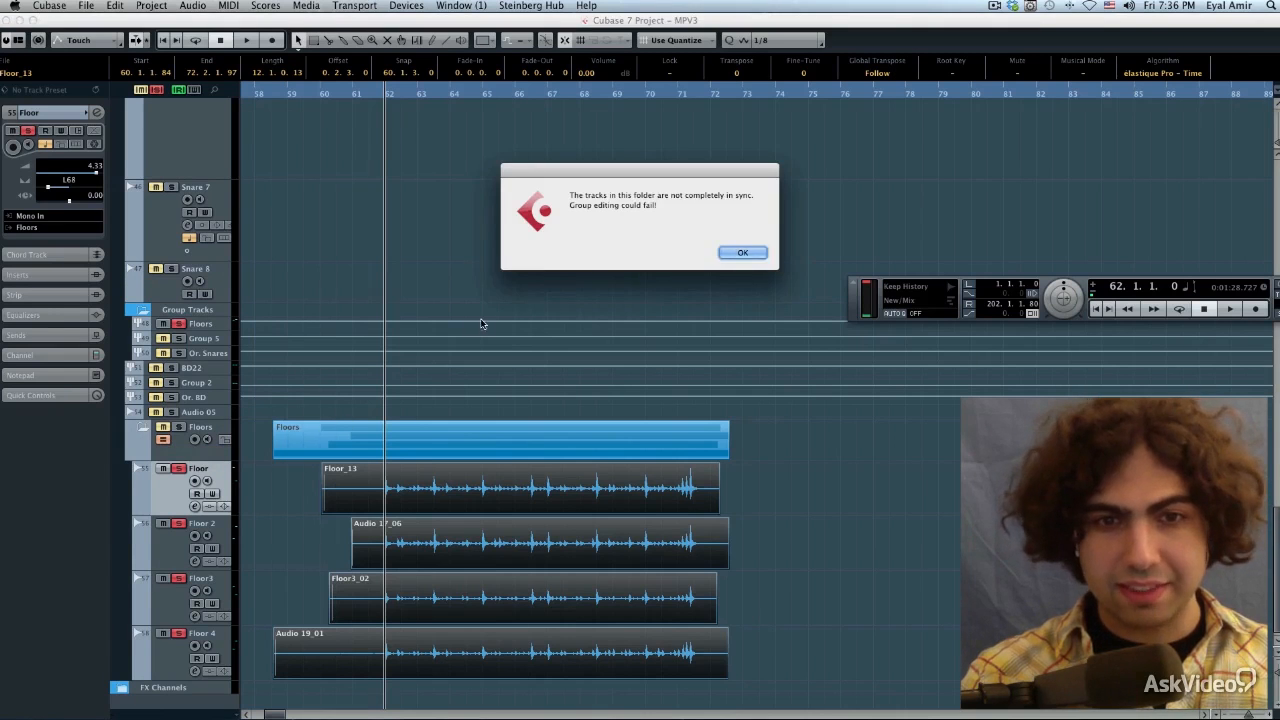
pyautogui.click(740, 253)
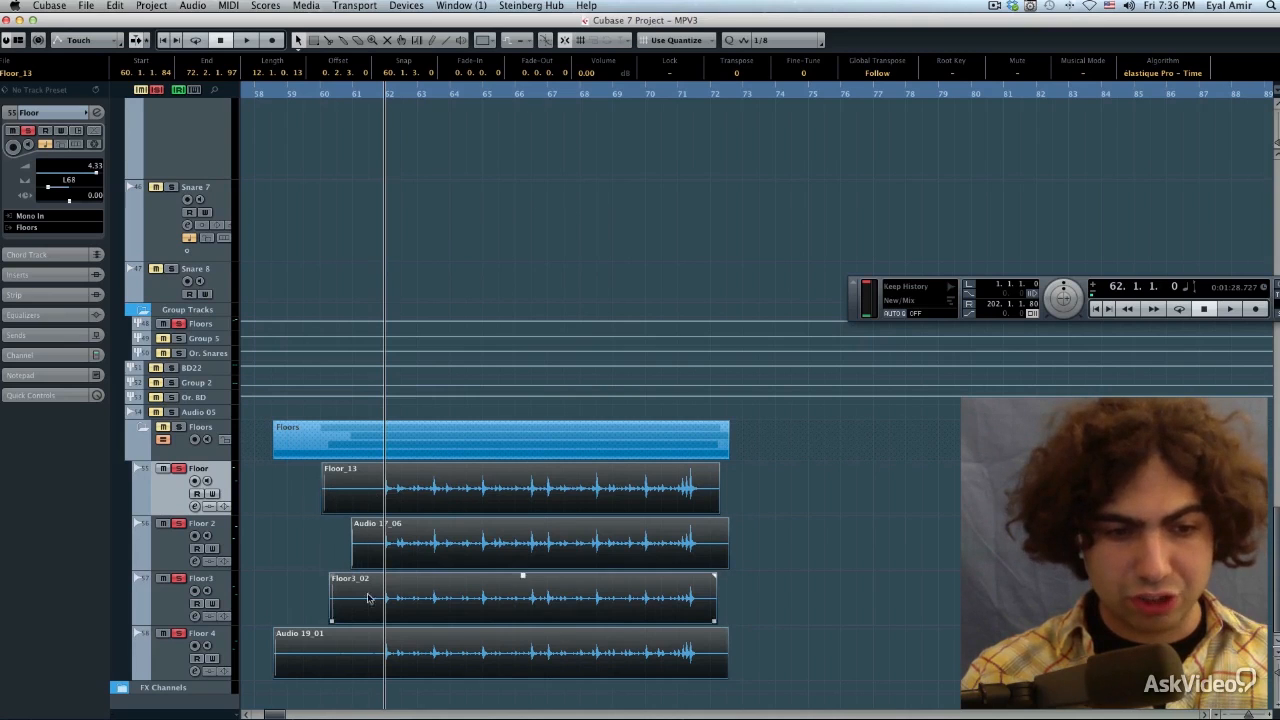
pyautogui.click(168, 441)
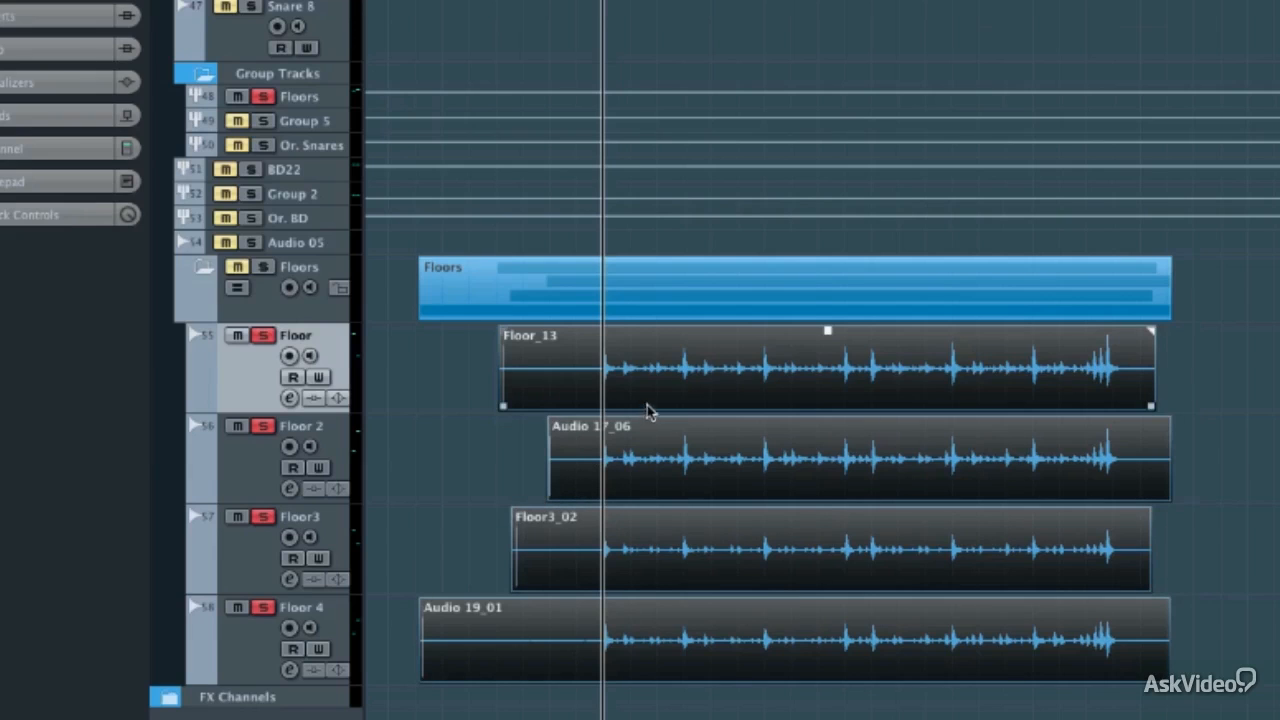
# Group the four floor tom events and increase the height of all four floor tracks
pyautogui.press('super+g')
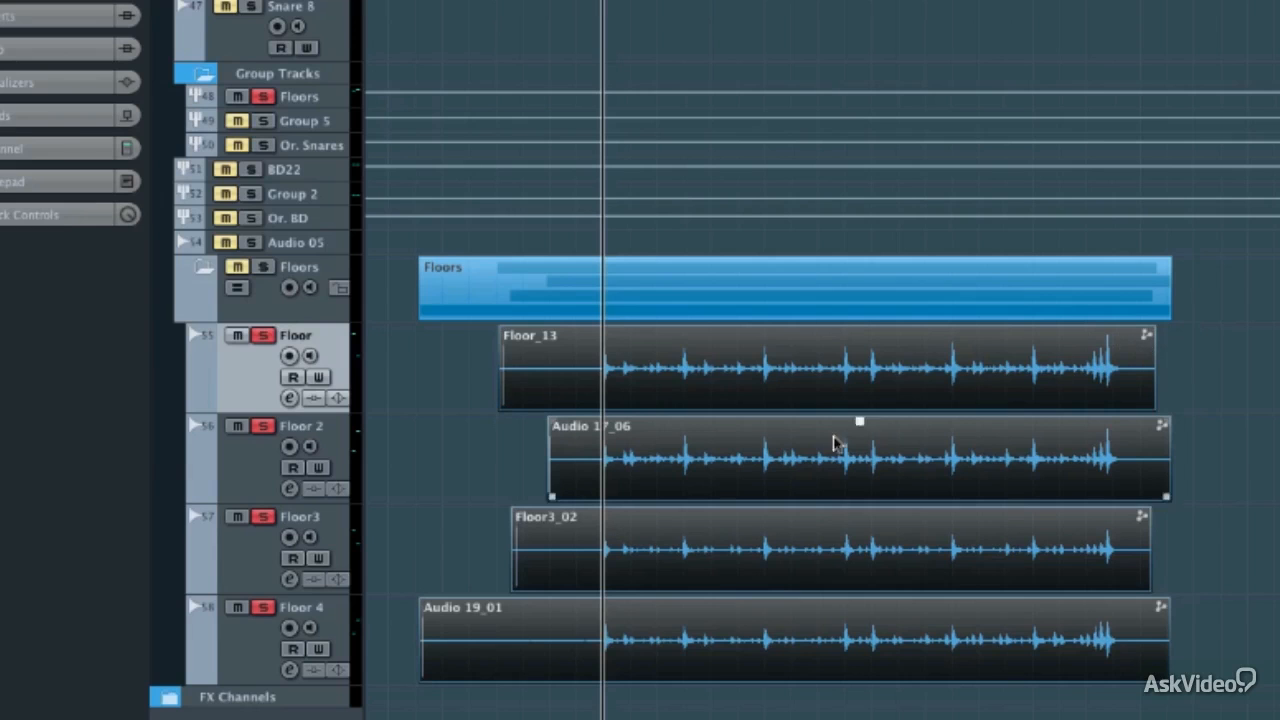
pyautogui.keyDown('shift'); pyautogui.click(255, 640); pyautogui.keyUp('shift')
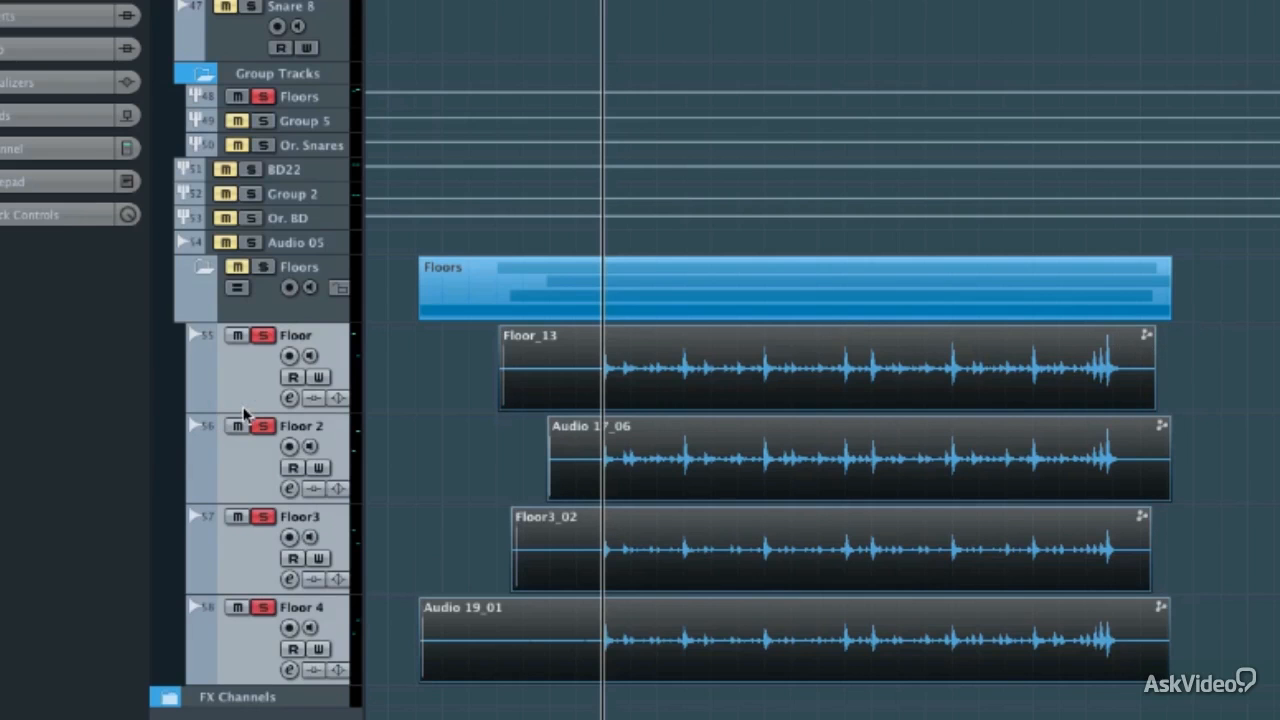
pyautogui.moveTo(242, 404); pyautogui.dragTo(248, 506)
pyautogui.scroll(-5, 457, 391)
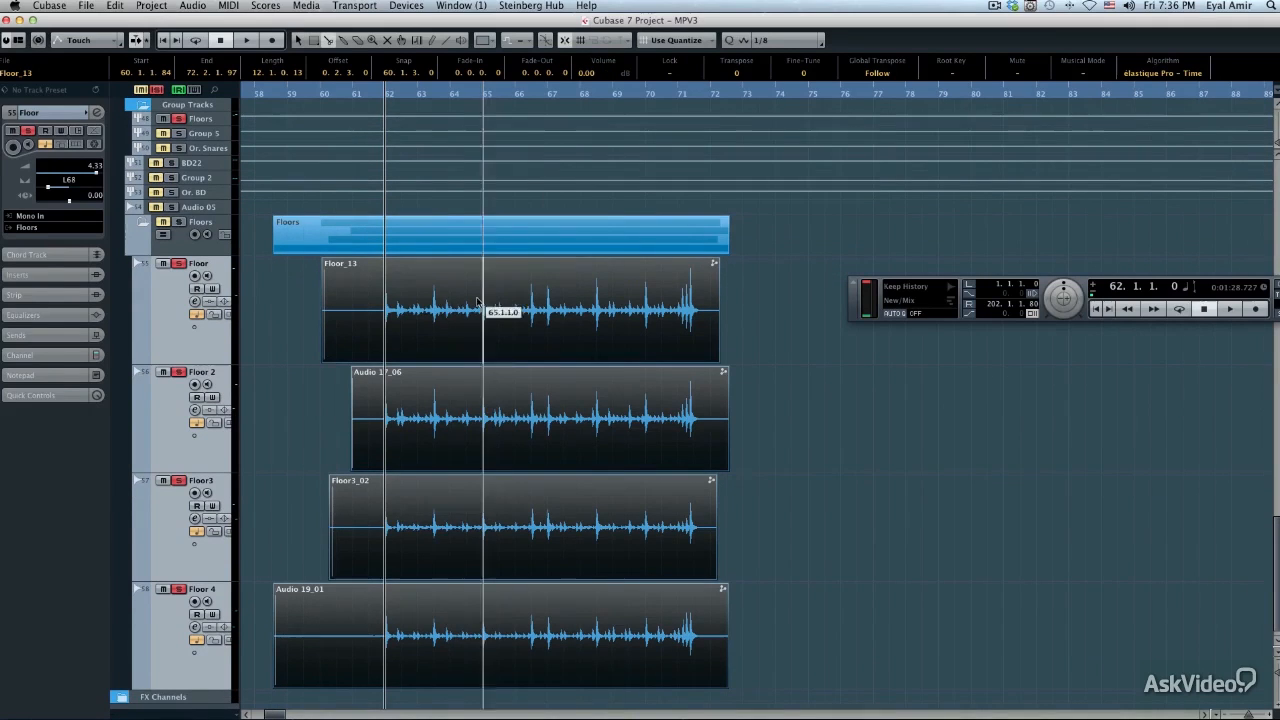
# Split the grouped floor events at 61.3.3.0 and 71.4.1.0 and delete the pieces outside that range
pyautogui.keyDown('alt'); pyautogui.click(377, 314); pyautogui.keyUp('alt')
pyautogui.click(364, 332)
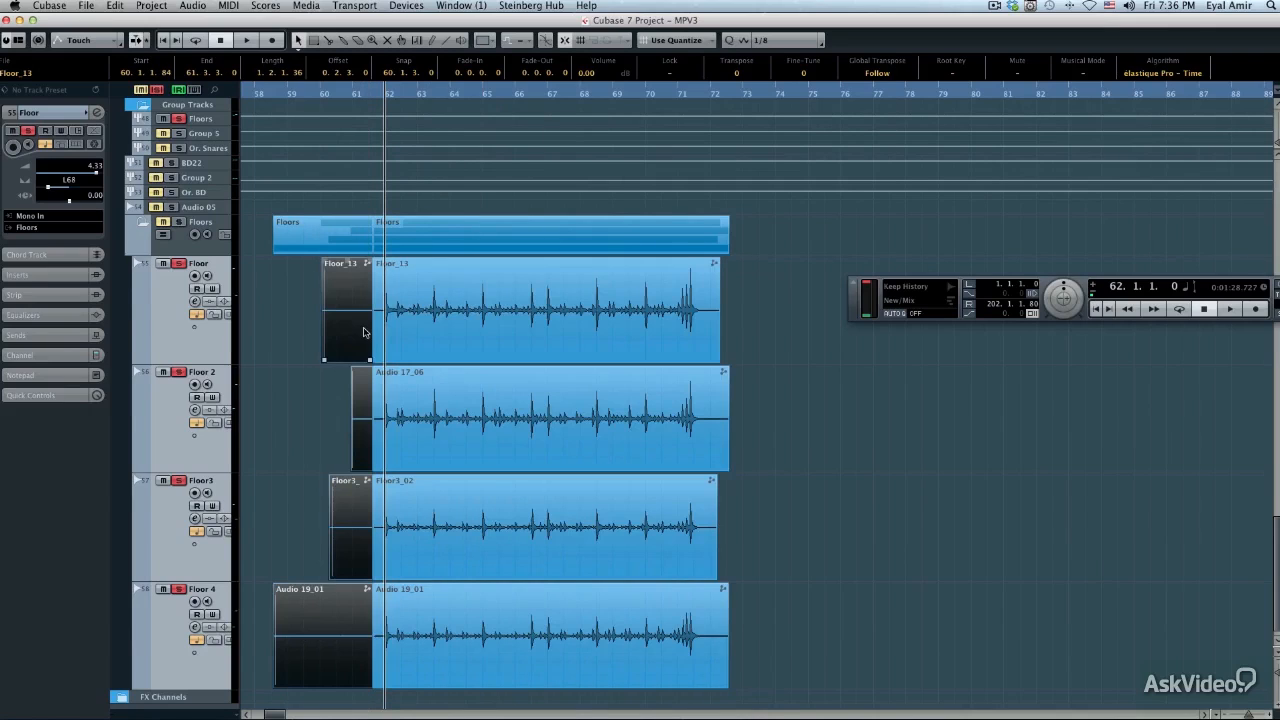
pyautogui.press('Delete')
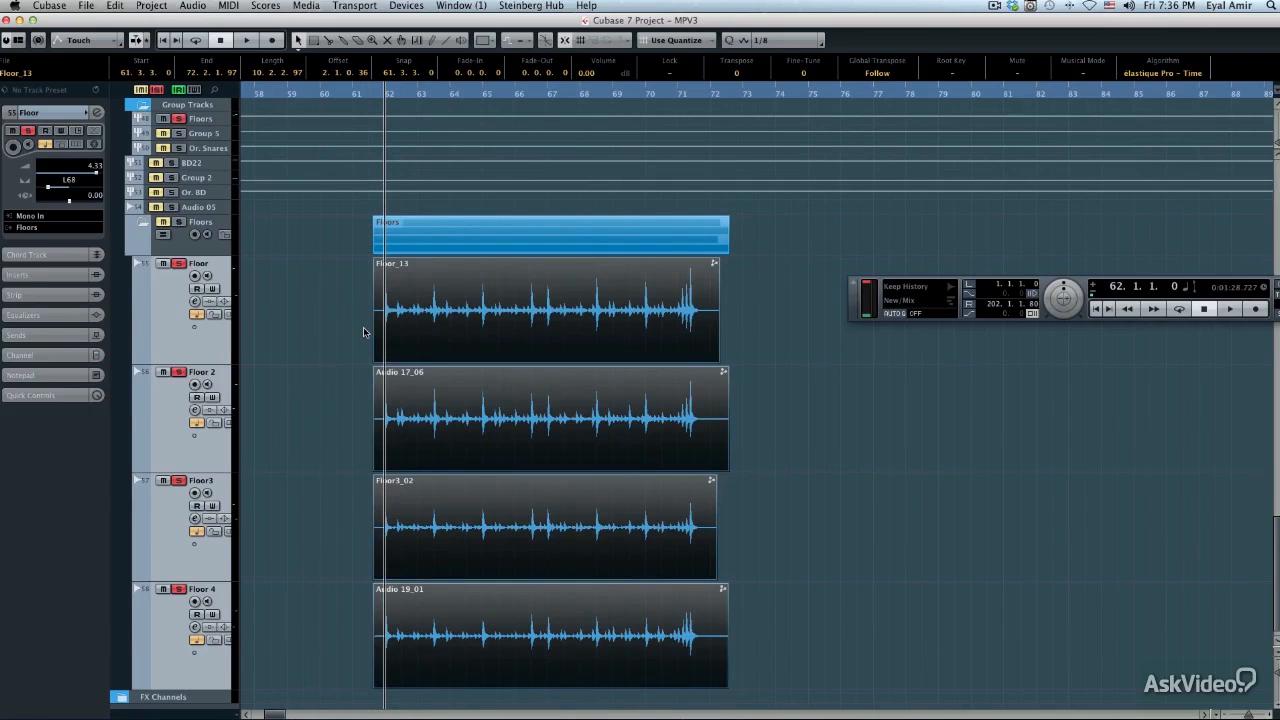
pyautogui.keyDown('alt'); pyautogui.click(702, 322); pyautogui.keyUp('alt')
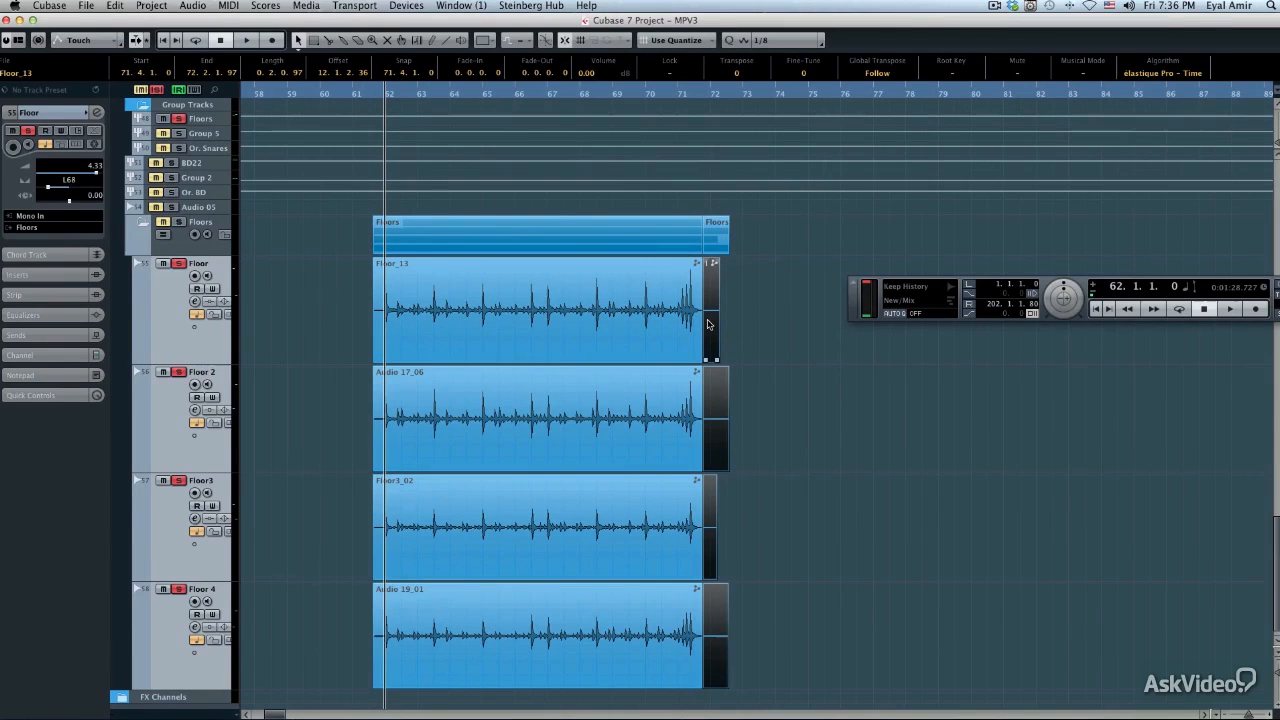
pyautogui.click(707, 322)
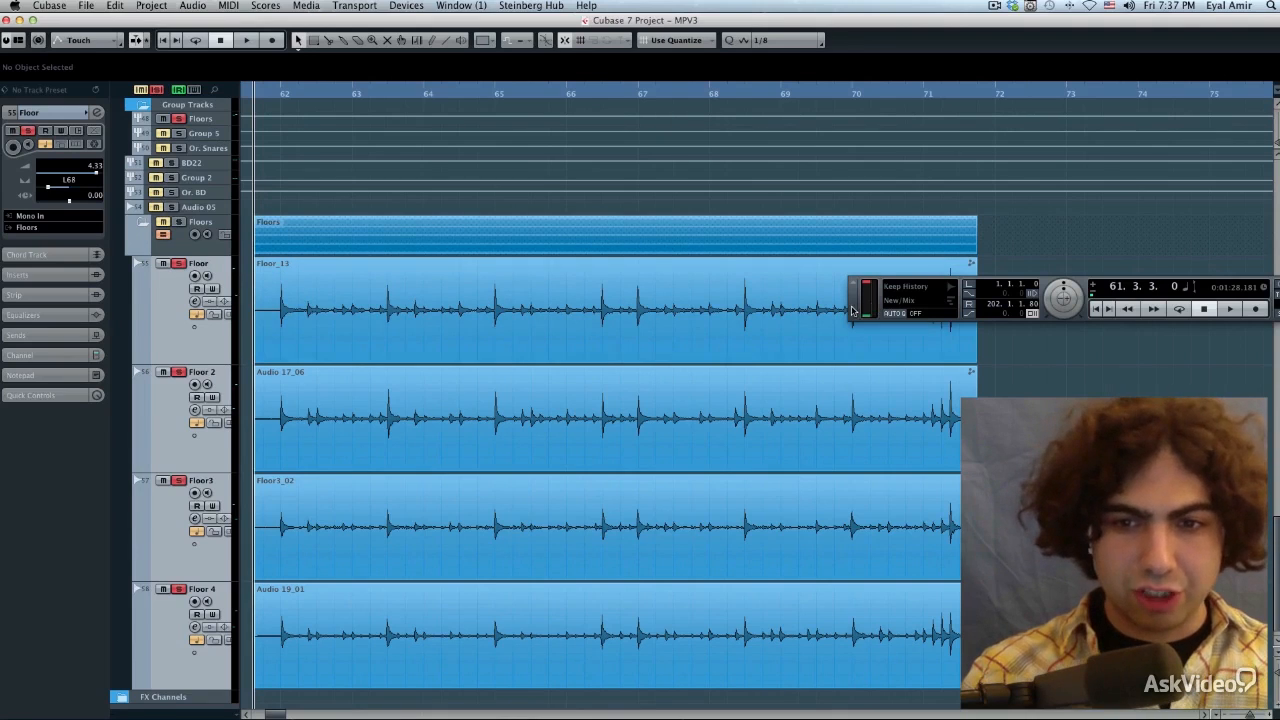
# Move the Transport panel clear of the floor waveforms and select the group-edited floor events
pyautogui.moveTo(853, 311); pyautogui.dragTo(1035, 295)
pyautogui.click(560, 355)
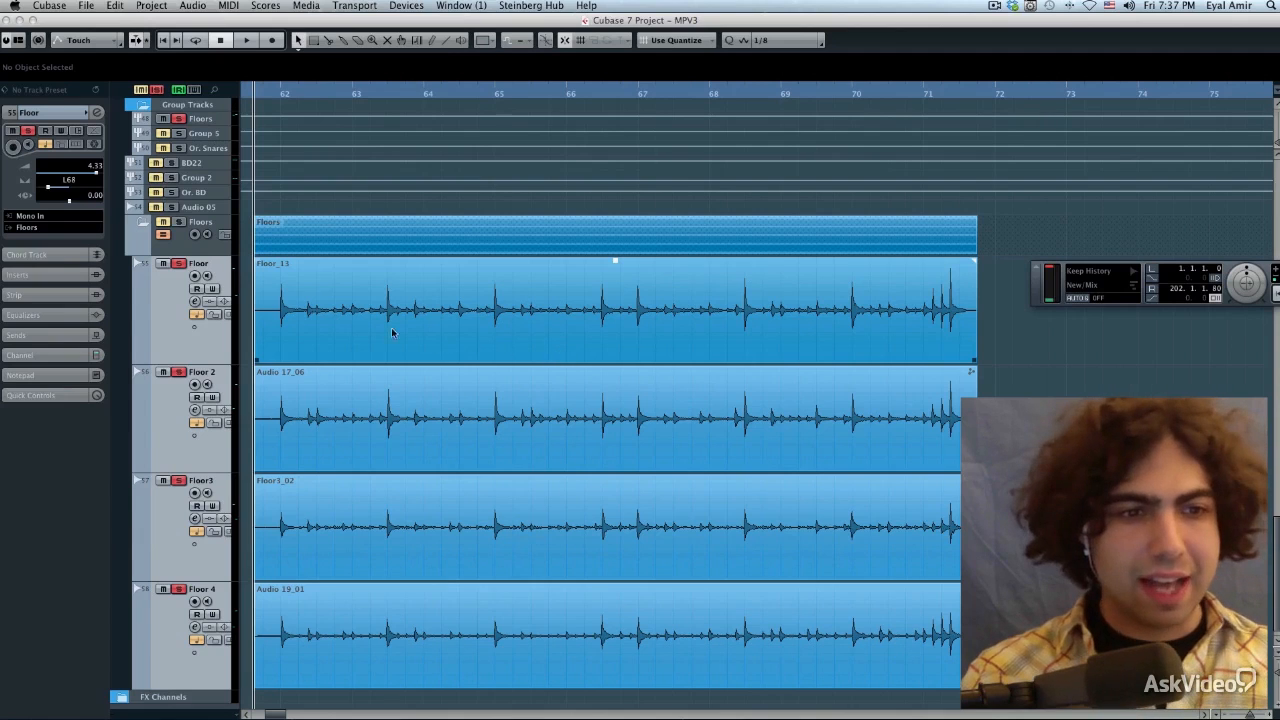
pyautogui.click(296, 310)
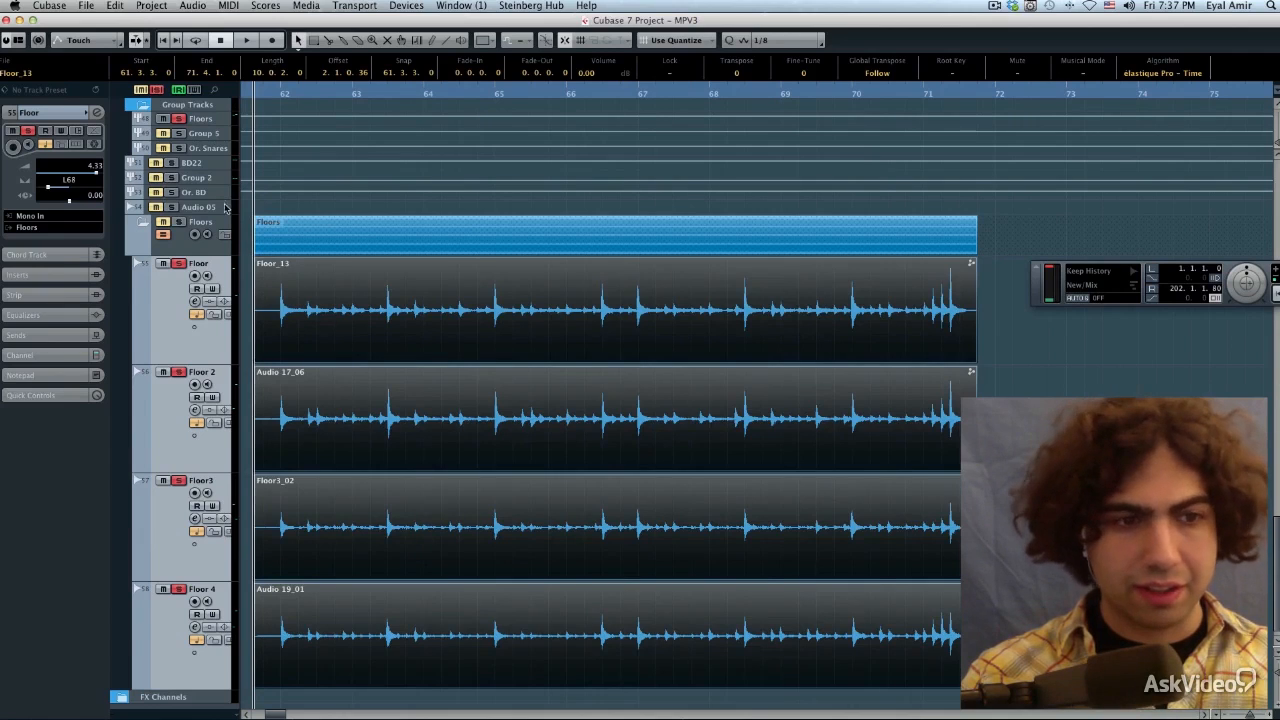
# Open Floor_13 in the Sample Editor and lower the hitpoint threshold to its minimum to detect all hits
pyautogui.doubleClick(308, 303)
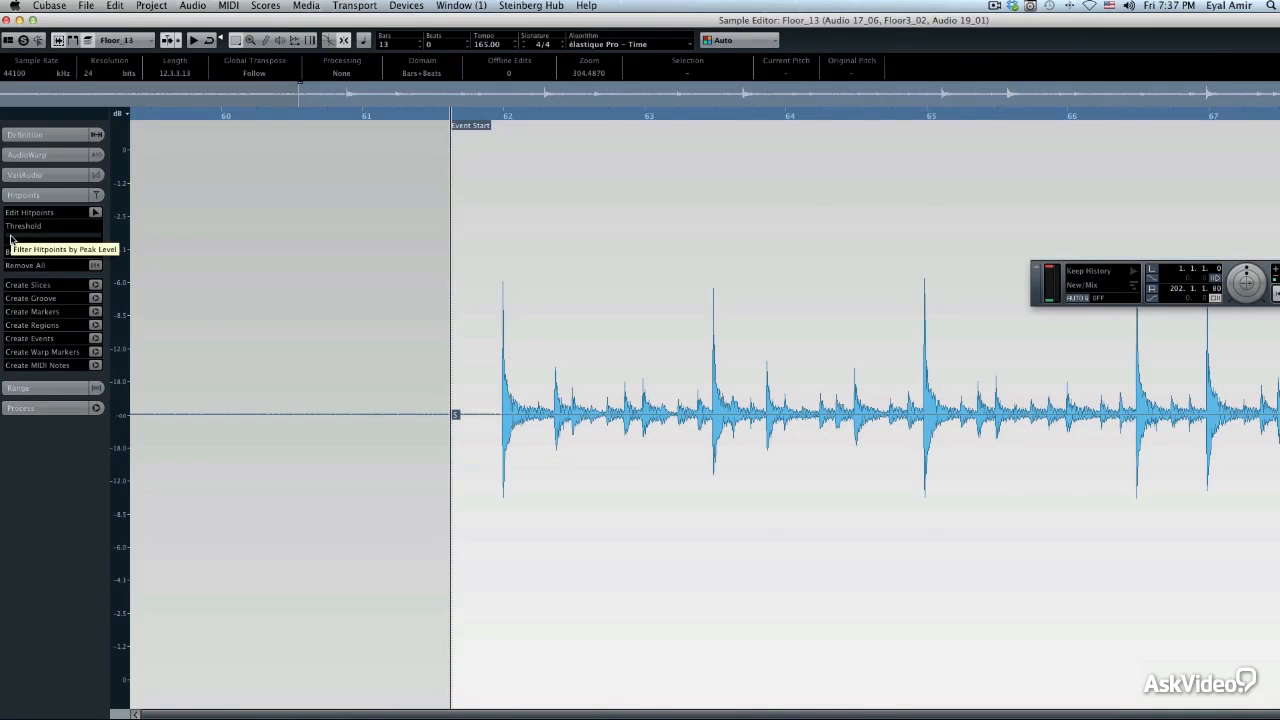
pyautogui.click(10, 238)
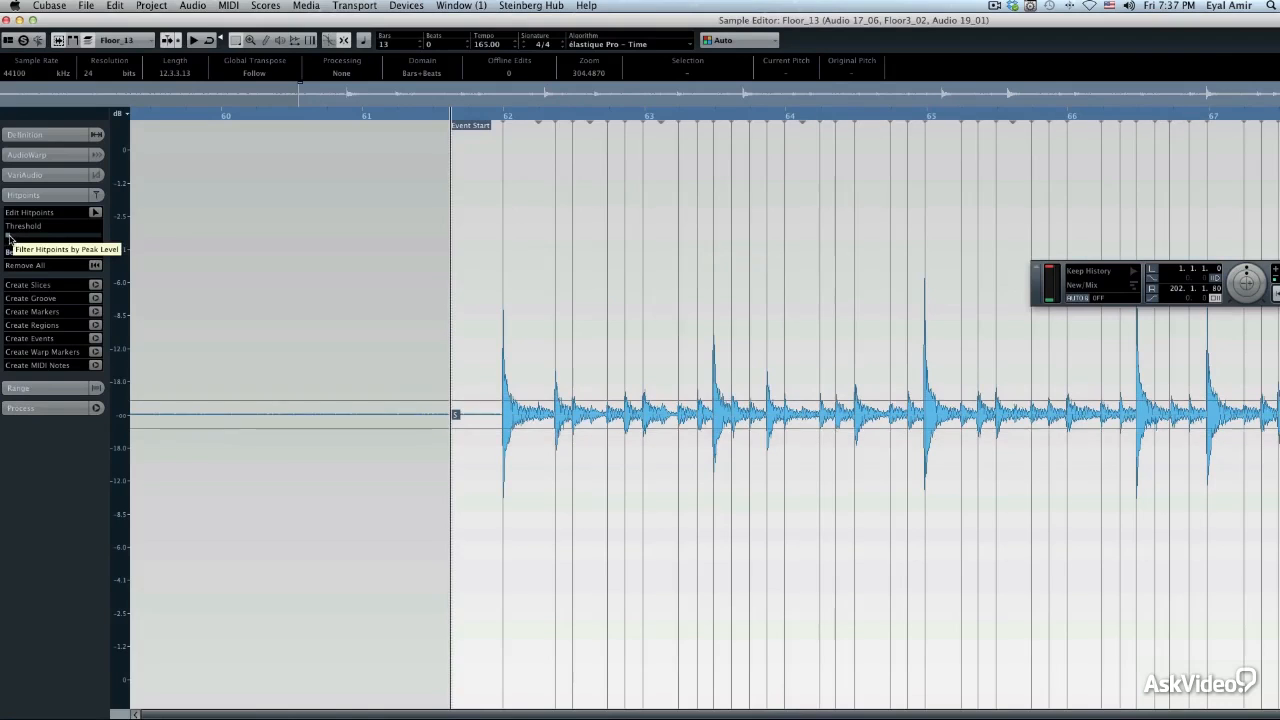
pyautogui.moveTo(10, 238); pyautogui.dragTo(4, 240)
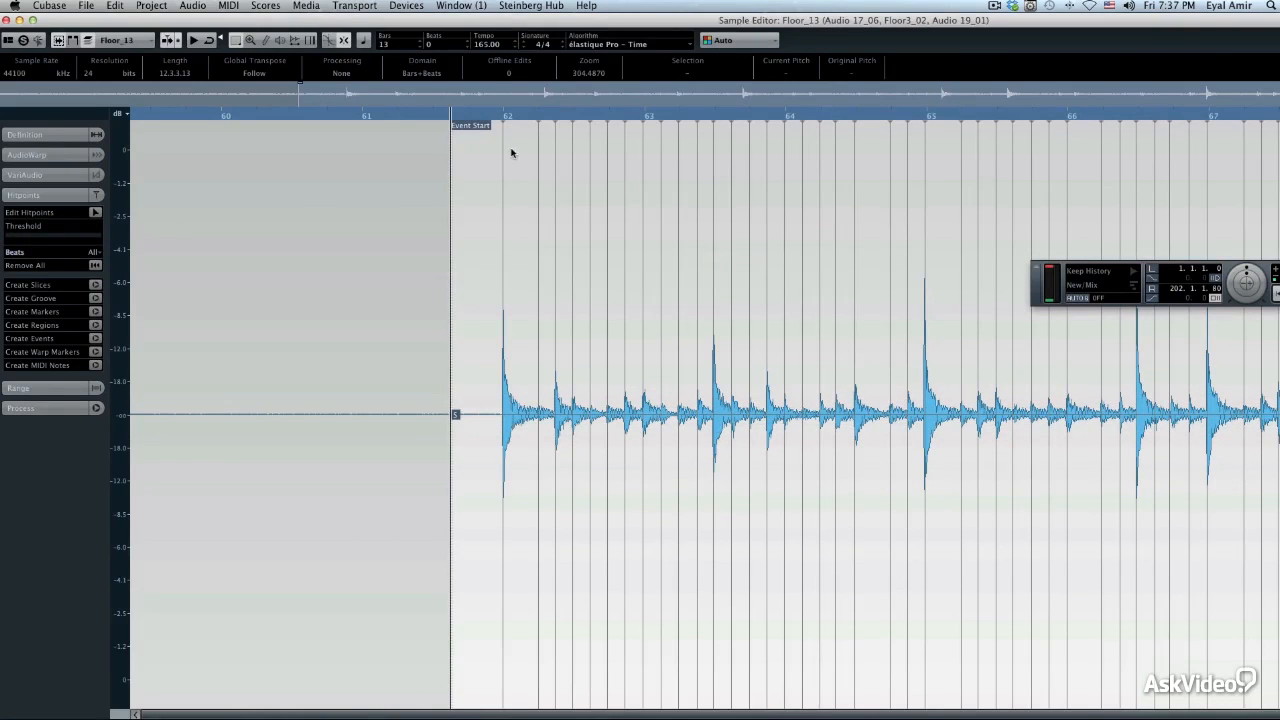
# Inspect the hitpoints of Floor_13 from bar 62 at closer range, audition the passage, and return to the project window
pyautogui.moveTo(557, 124); pyautogui.dragTo(355, 181)
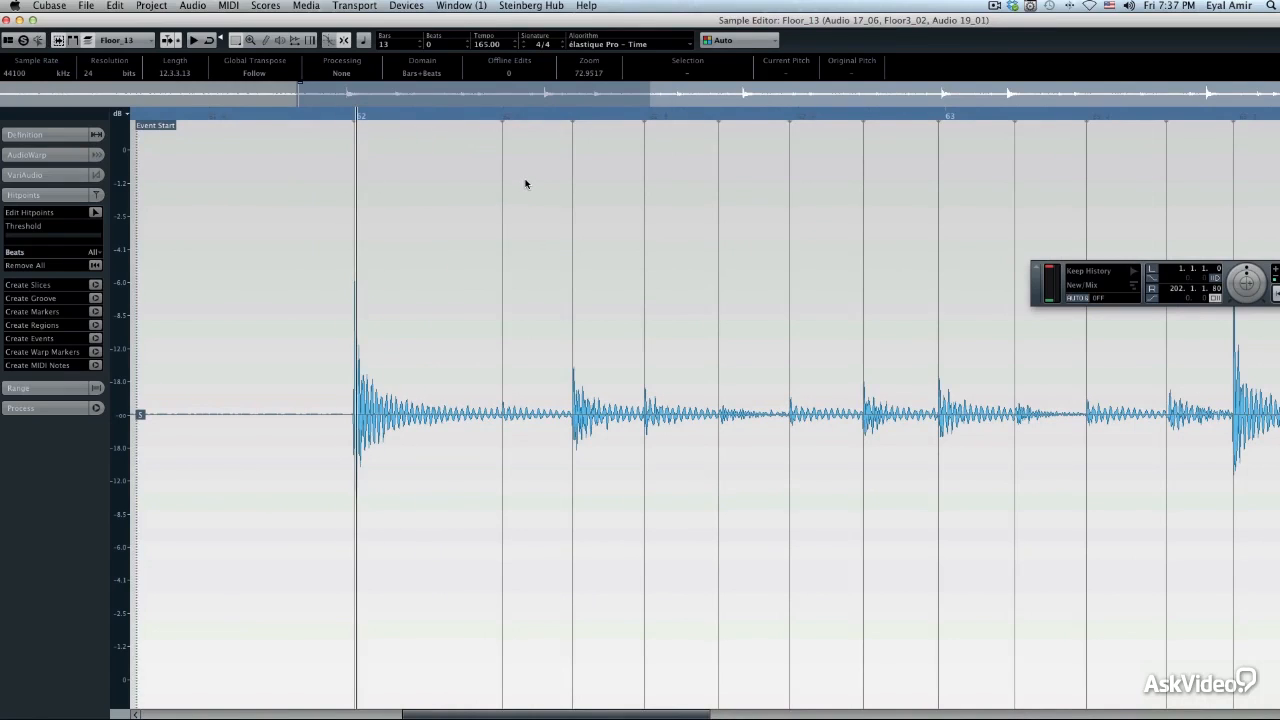
pyautogui.press('space')
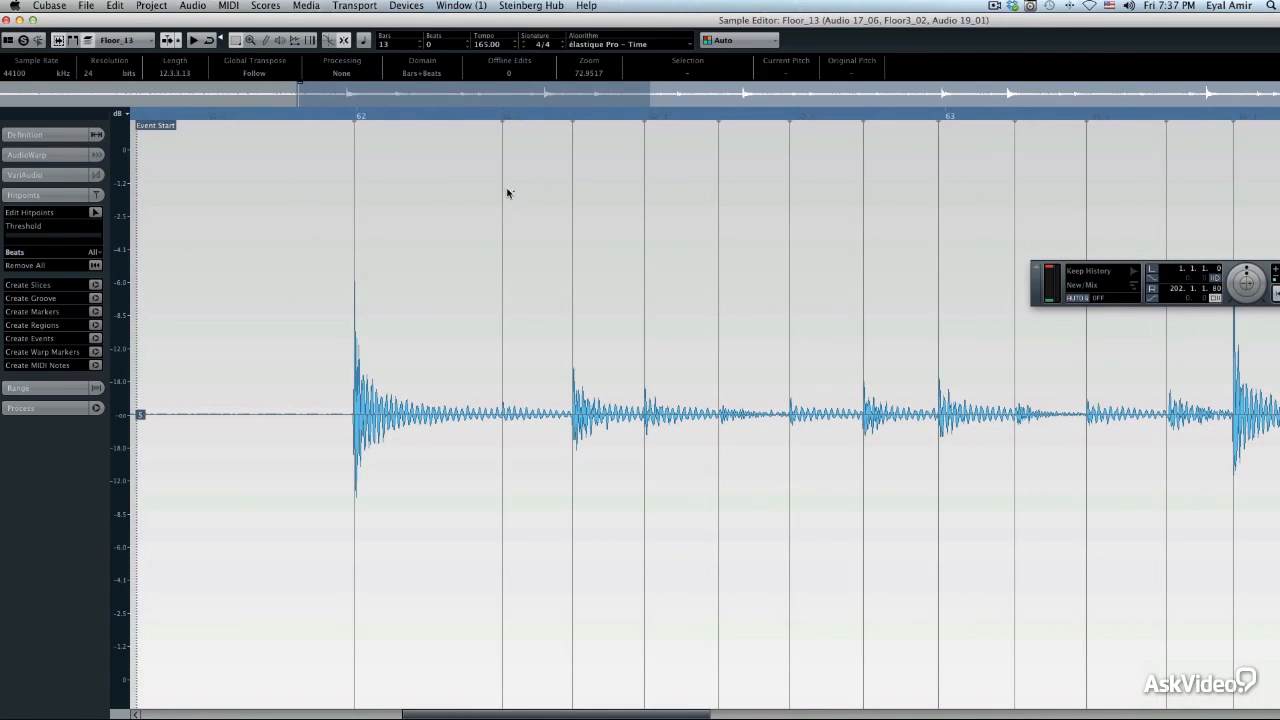
pyautogui.press('Return')
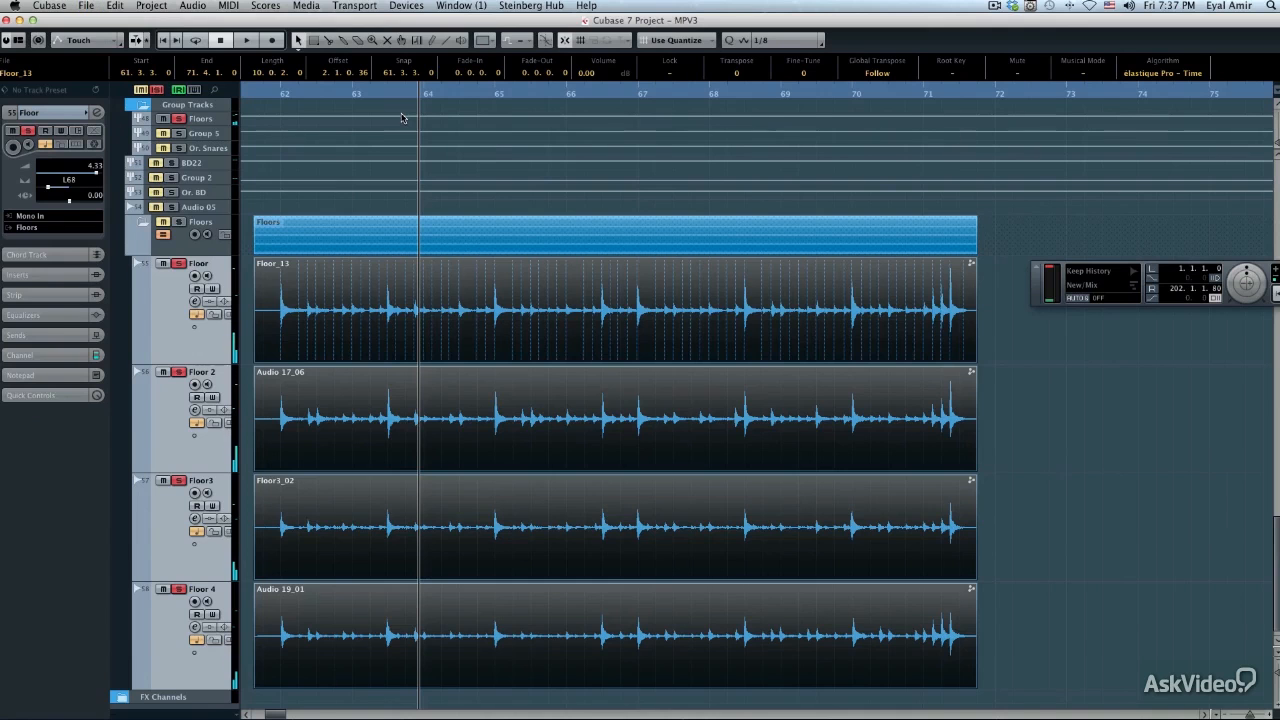
# Open the Quantize Panel for the group-edited floor events and move it away from the start of the waveforms
pyautogui.moveTo(254, 91); pyautogui.dragTo(268, 93)
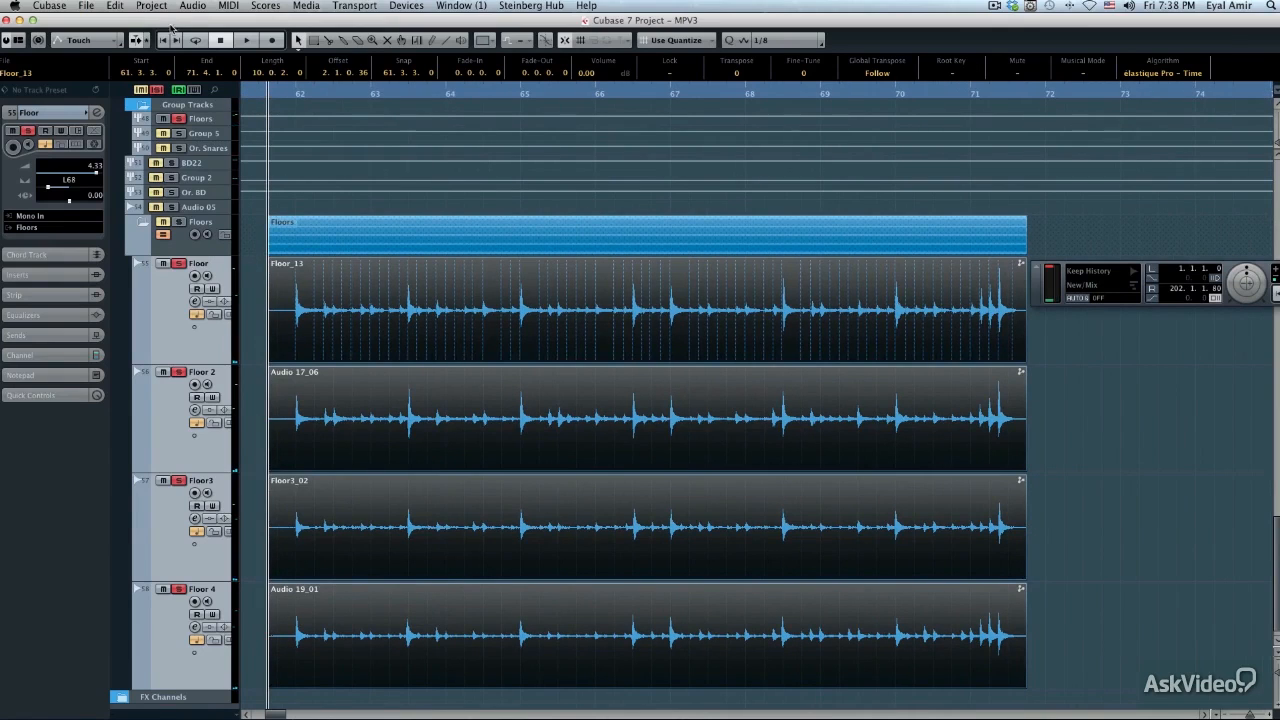
pyautogui.click(115, 6)
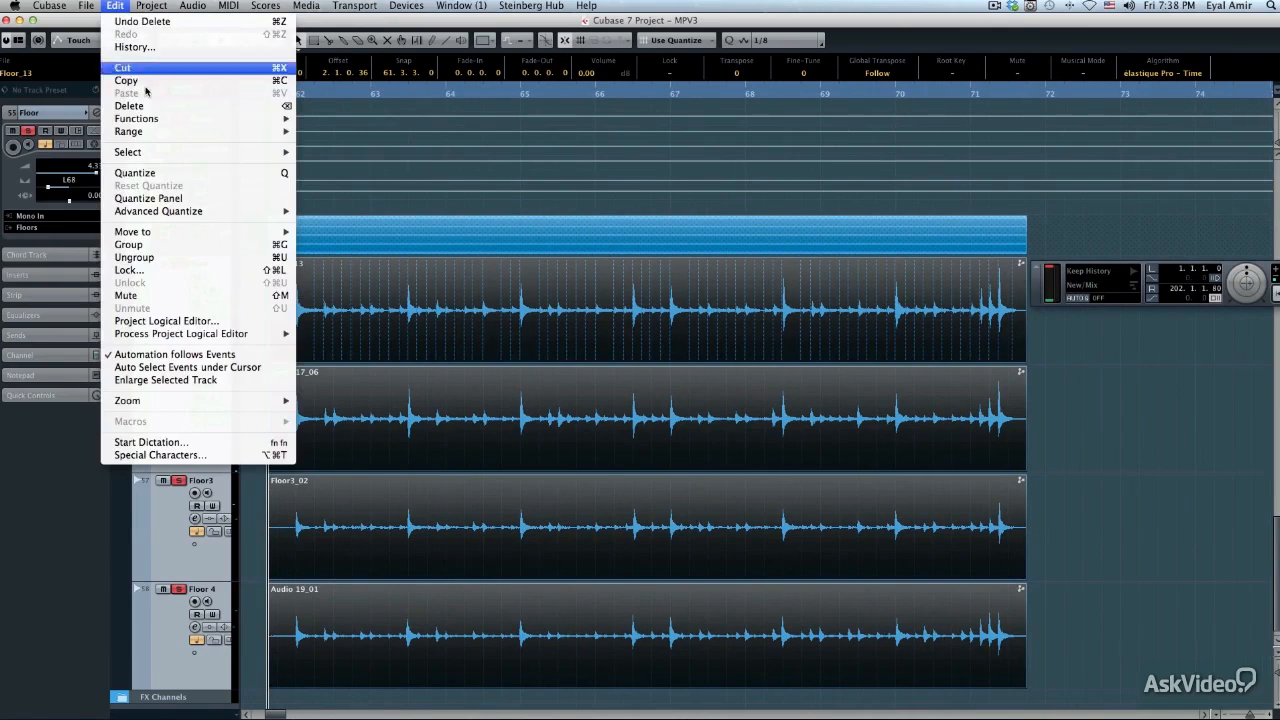
pyautogui.click(168, 198)
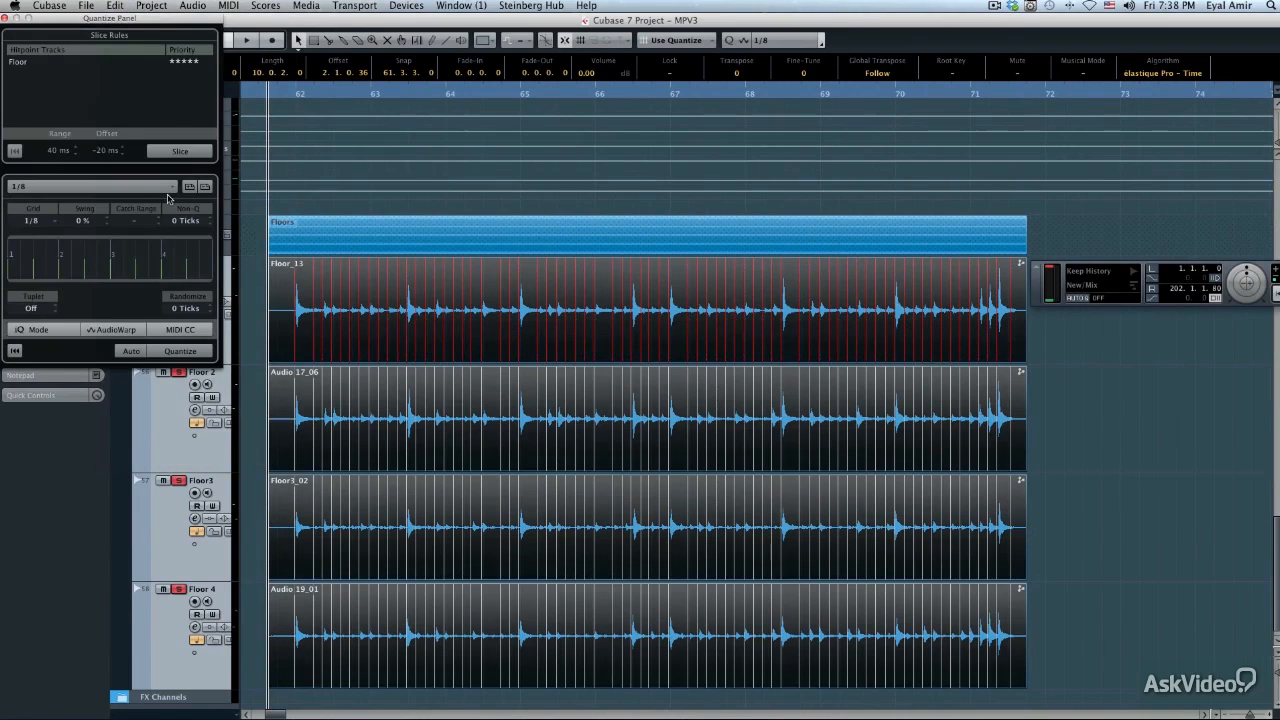
pyautogui.moveTo(125, 20); pyautogui.dragTo(837, 205)
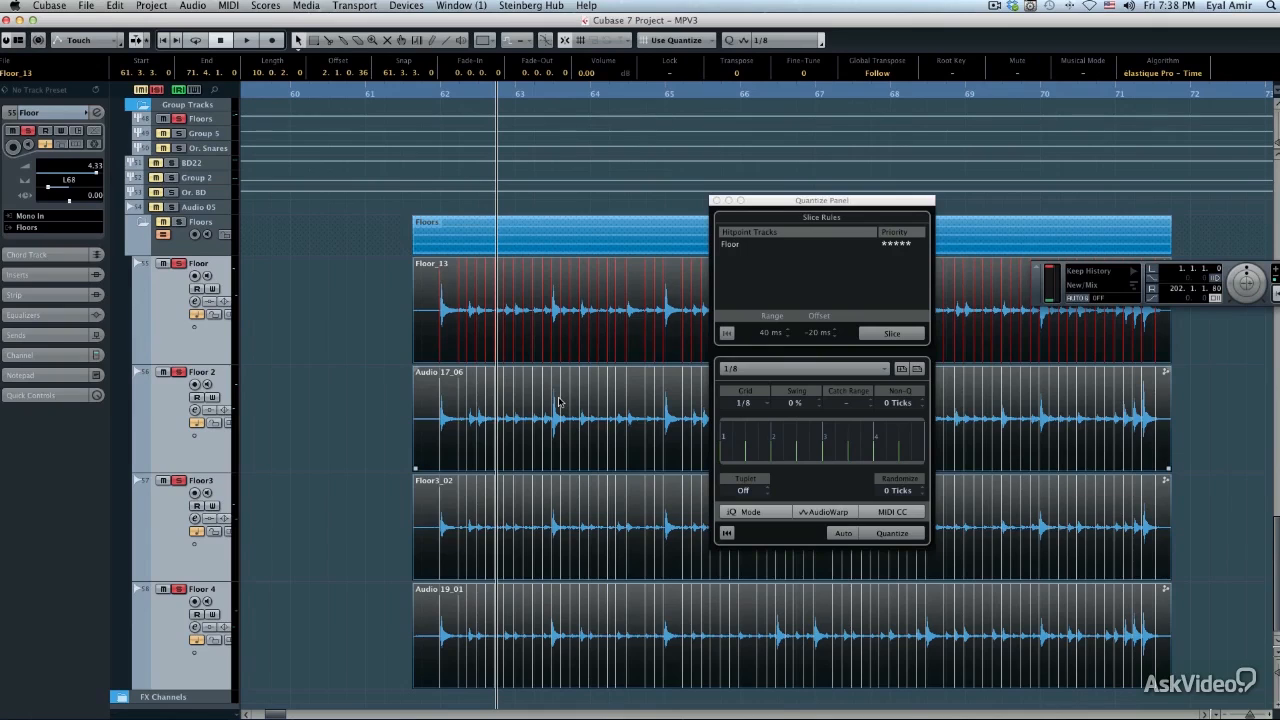
# Detect hitpoints on Audio 17_06 in the Sample Editor by lowering the threshold to its minimum, then return to the project window
pyautogui.doubleClick(558, 402)
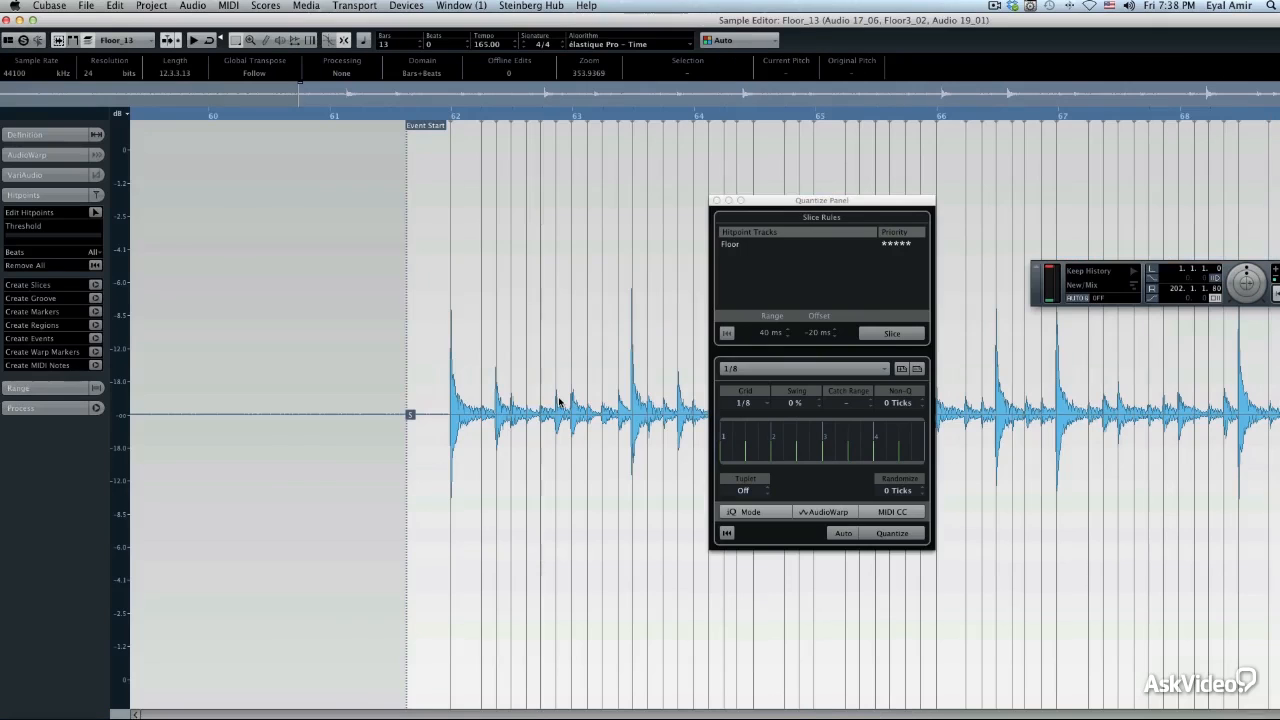
pyautogui.click(119, 38)
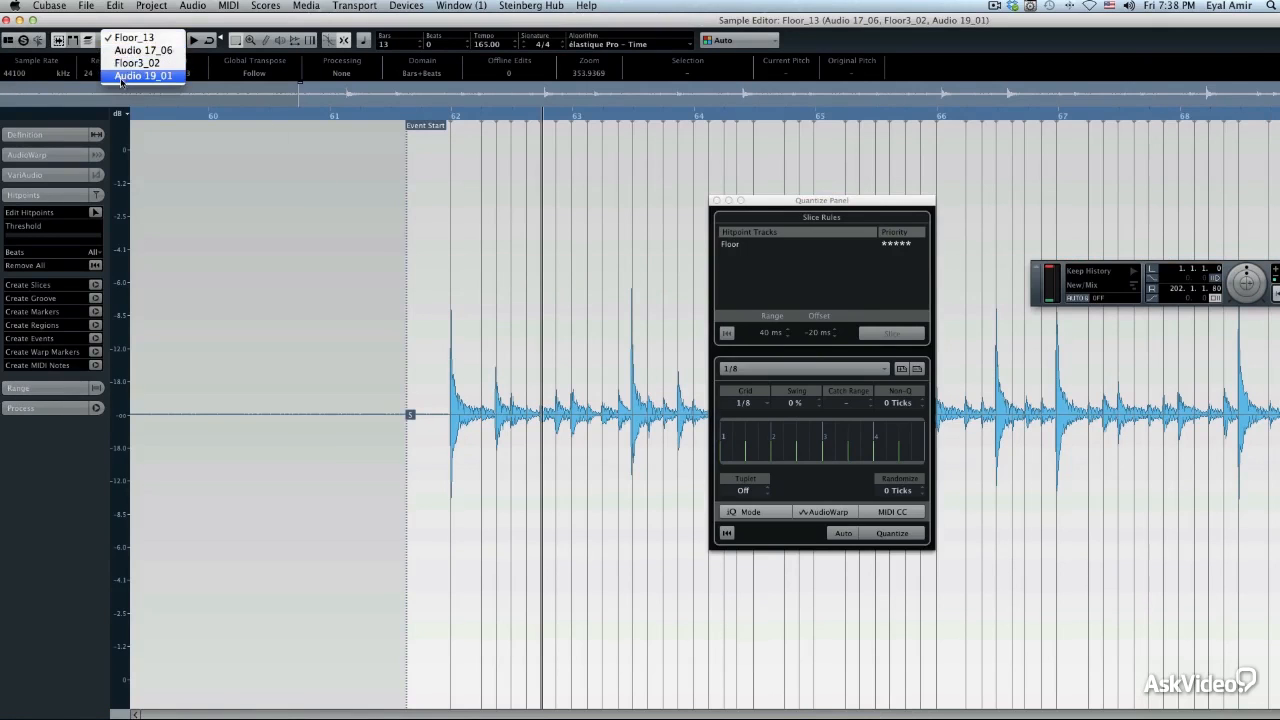
pyautogui.click(121, 50)
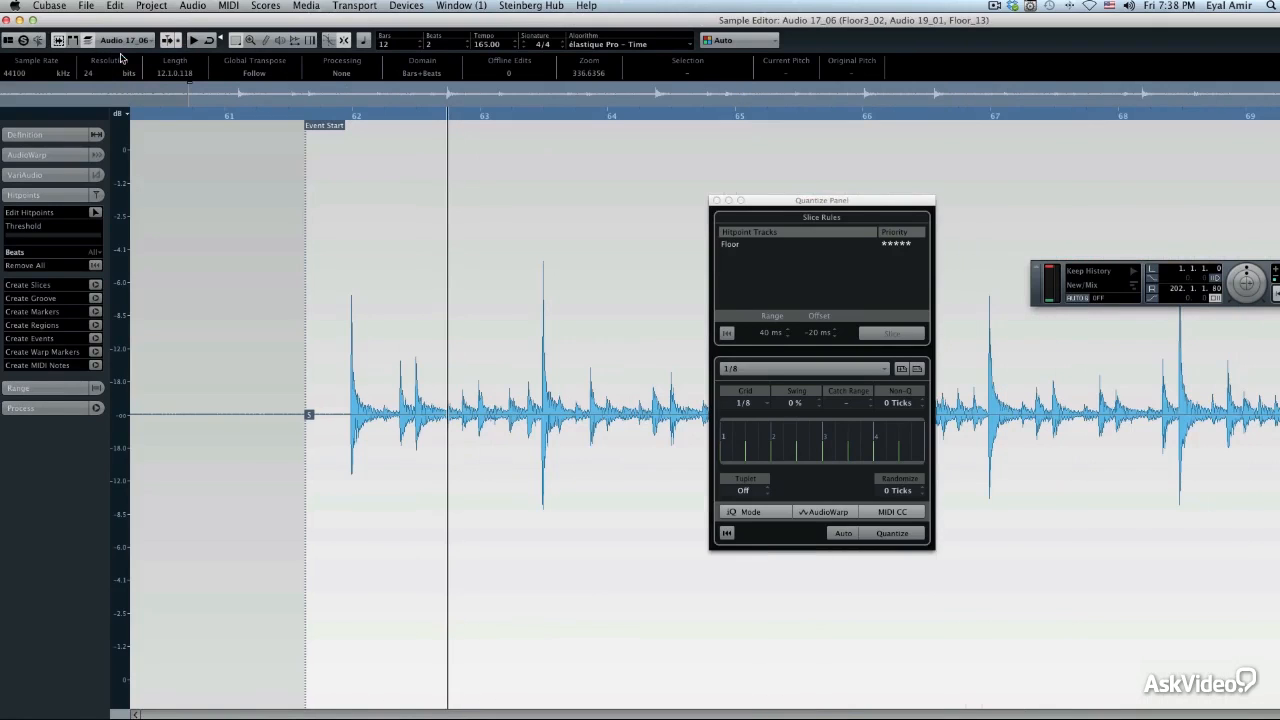
pyautogui.moveTo(12, 237); pyautogui.dragTo(1, 238)
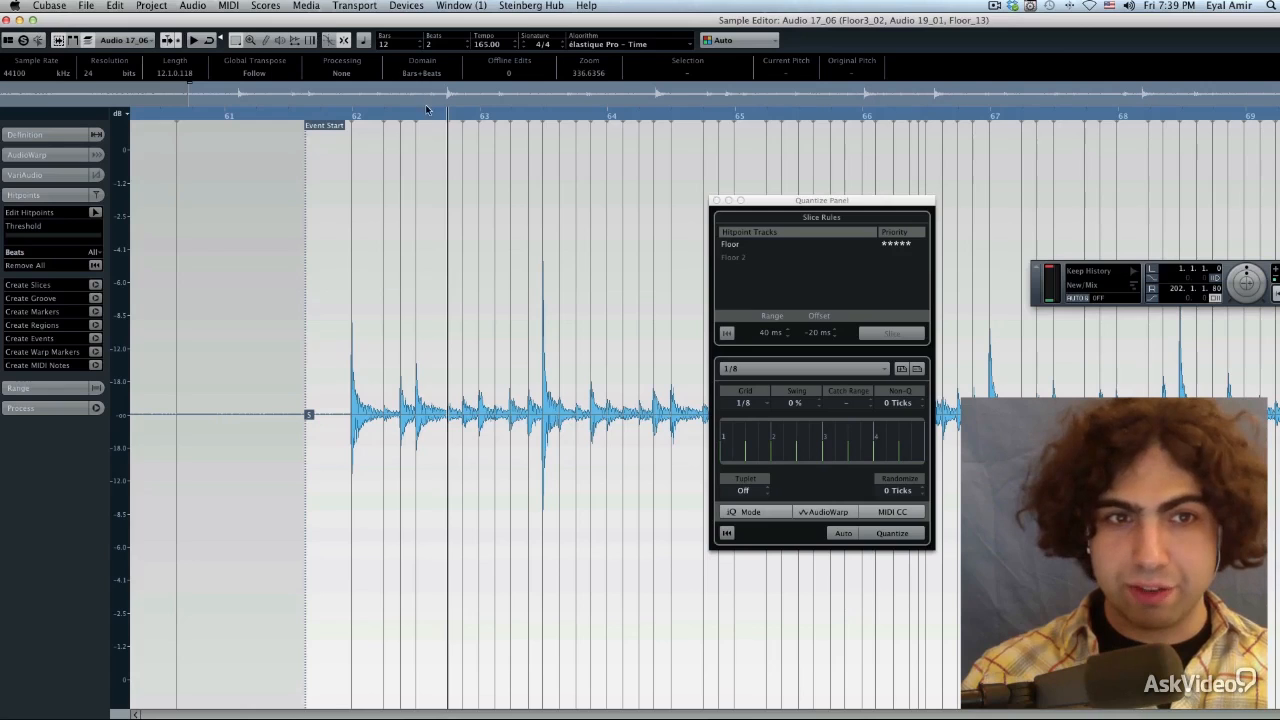
pyautogui.click(416, 117)
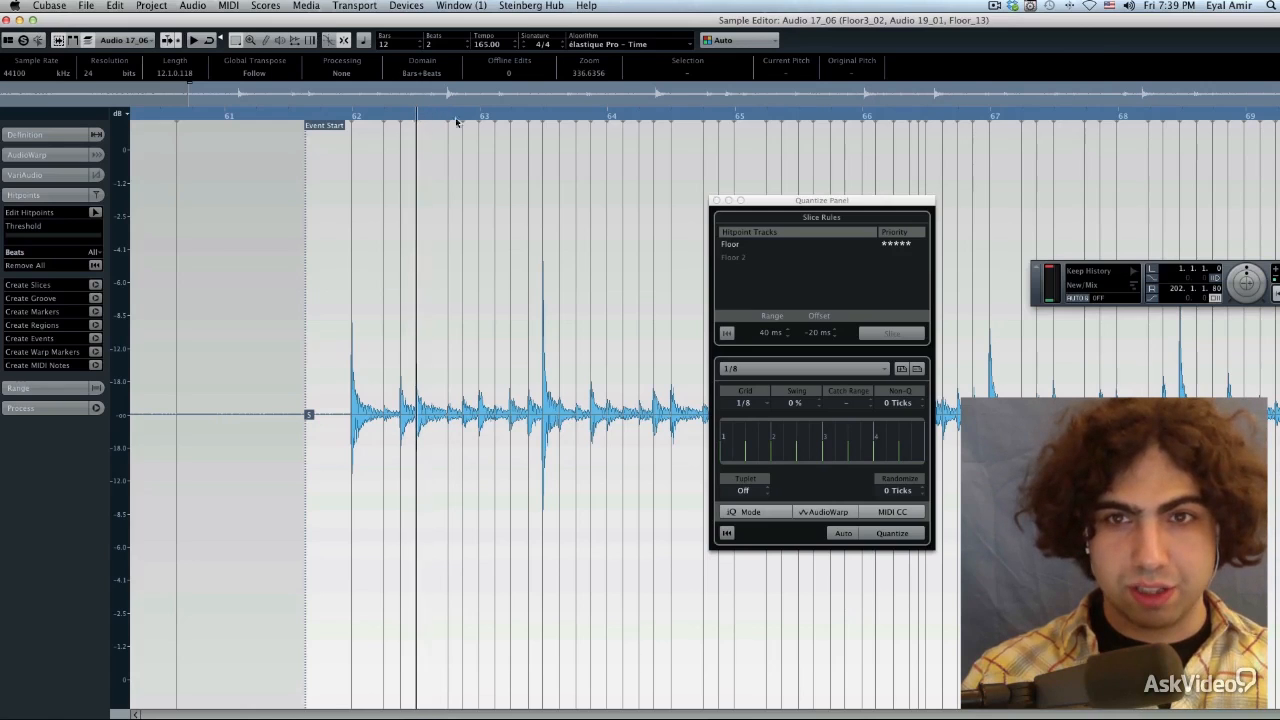
pyautogui.press('Return')
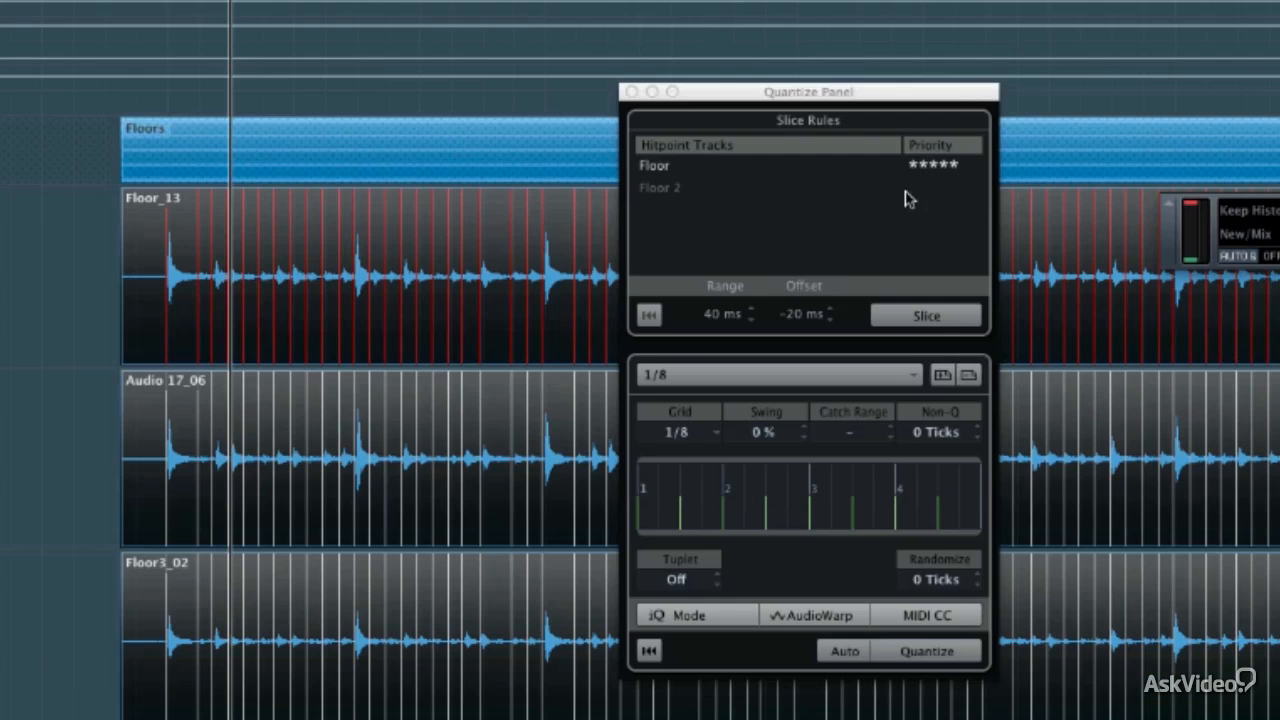
# Set the slice offset to 0 ms and slice the grouped floor events at the Floor track's hitpoints
pyautogui.moveTo(908, 190)
pyautogui.mouseDown()
pyautogui.moveTo(955, 193)
pyautogui.moveTo(940, 198)
pyautogui.moveTo(922, 169)
pyautogui.moveTo(963, 171)
pyautogui.moveTo(915, 172)
pyautogui.moveTo(980, 165)
pyautogui.moveTo(894, 191)
pyautogui.mouseUp()
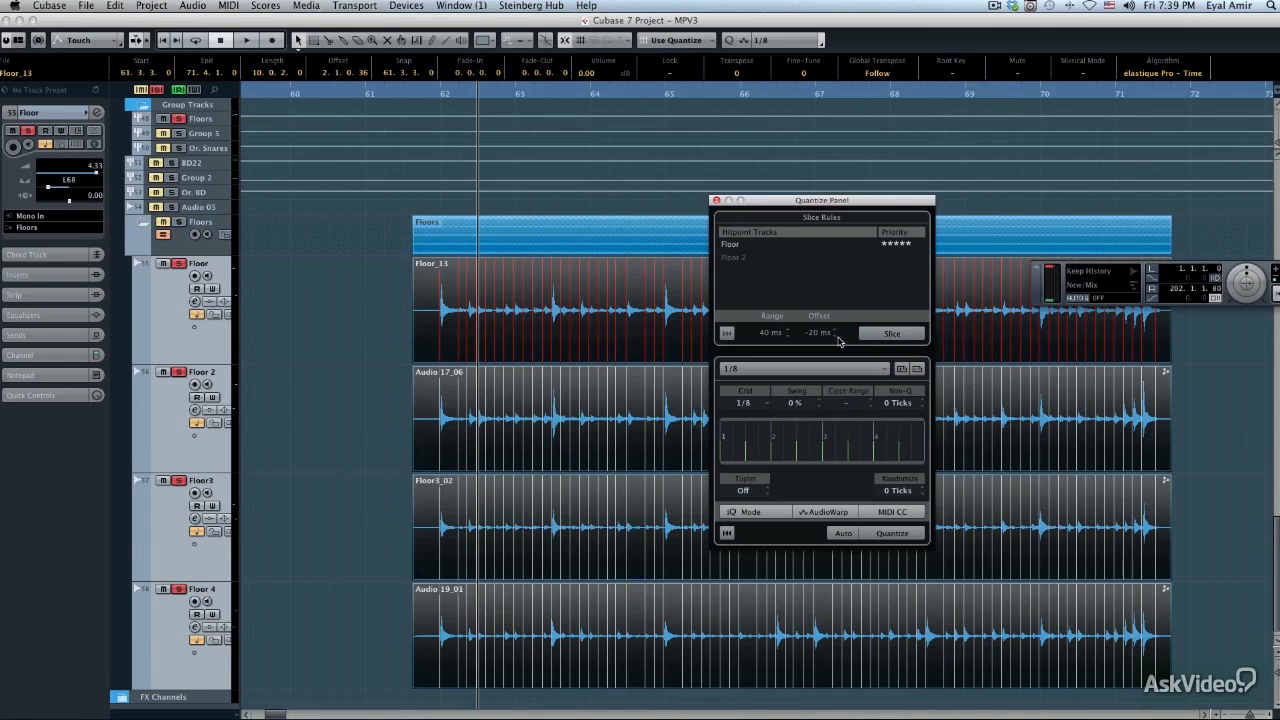
pyautogui.click(821, 334)
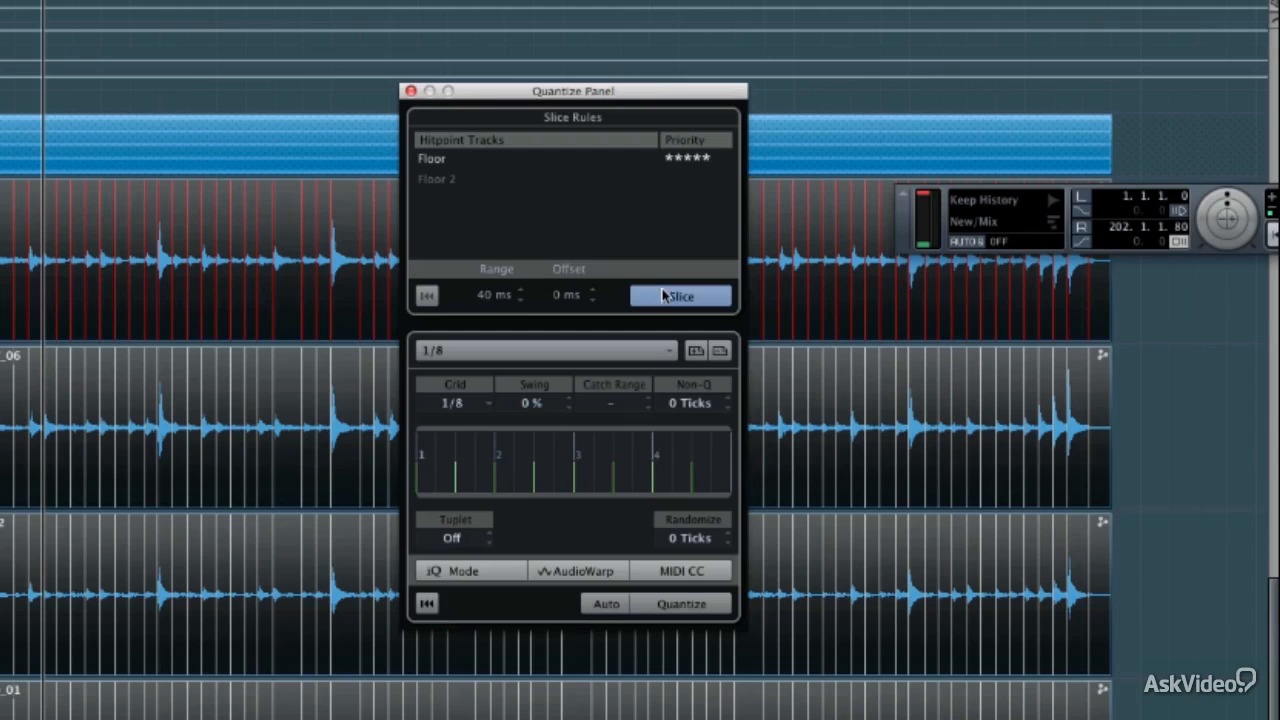
pyautogui.click(667, 298)
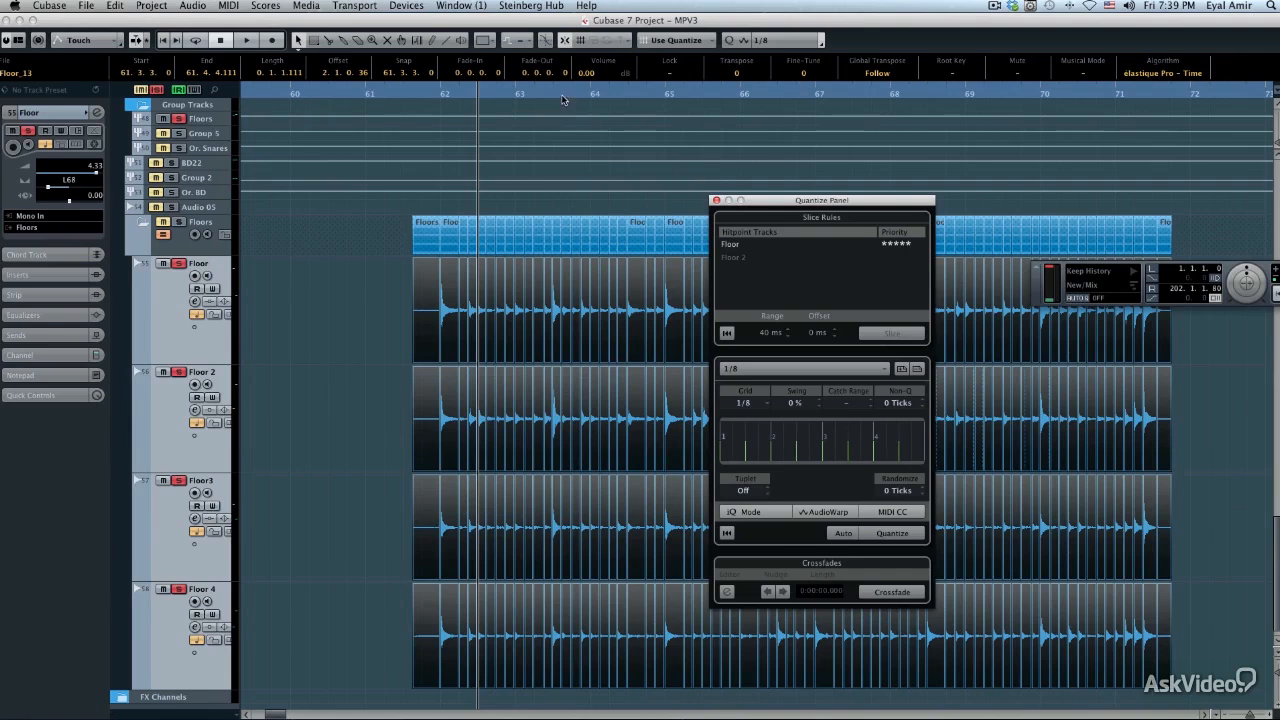
pyautogui.moveTo(562, 98); pyautogui.dragTo(392, 183)
pyautogui.moveTo(859, 154); pyautogui.dragTo(1162, 108)
pyautogui.moveTo(565, 158); pyautogui.dragTo(319, 75)
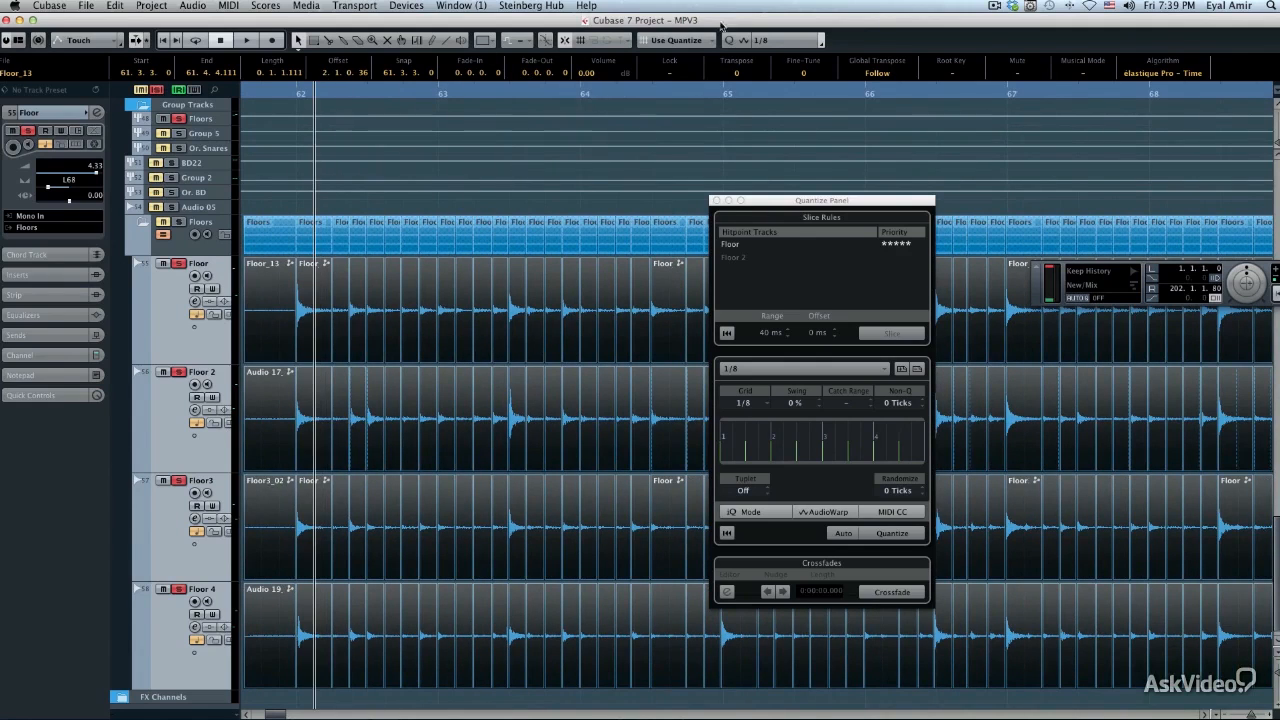
# Set the quantize grid to 1/16 and quantize the sliced floor events
pyautogui.click(768, 40)
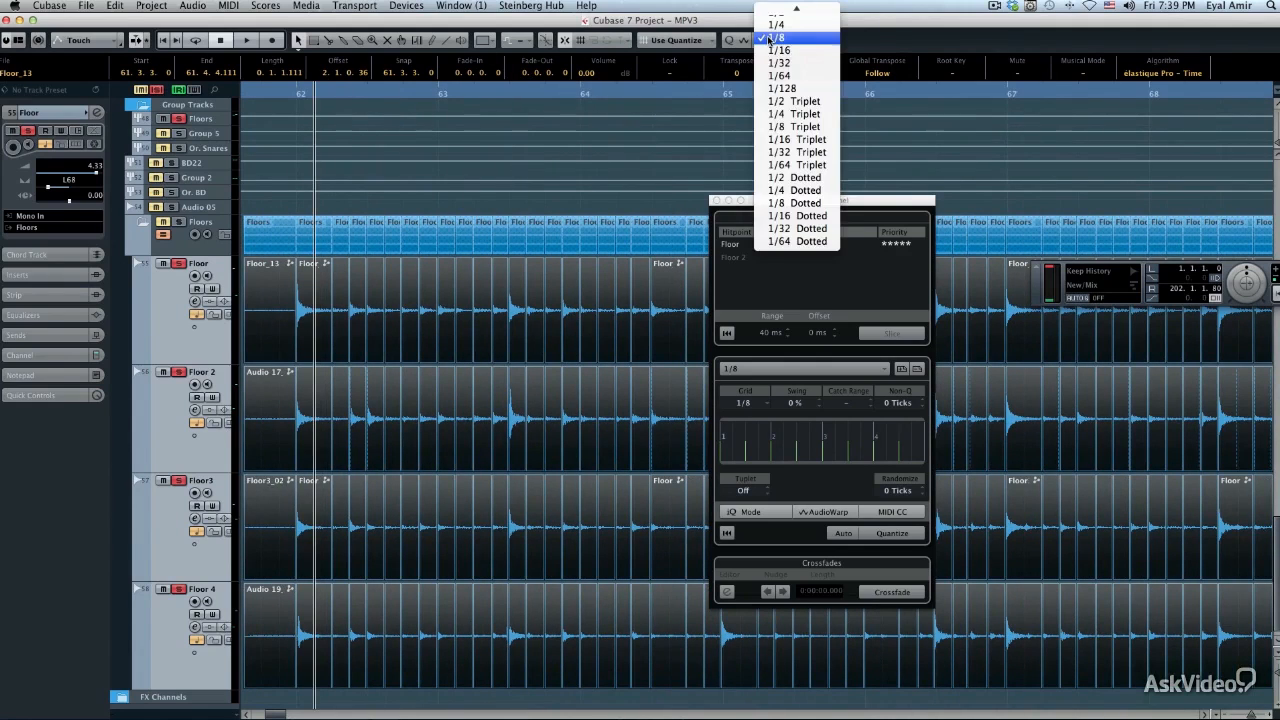
pyautogui.click(776, 50)
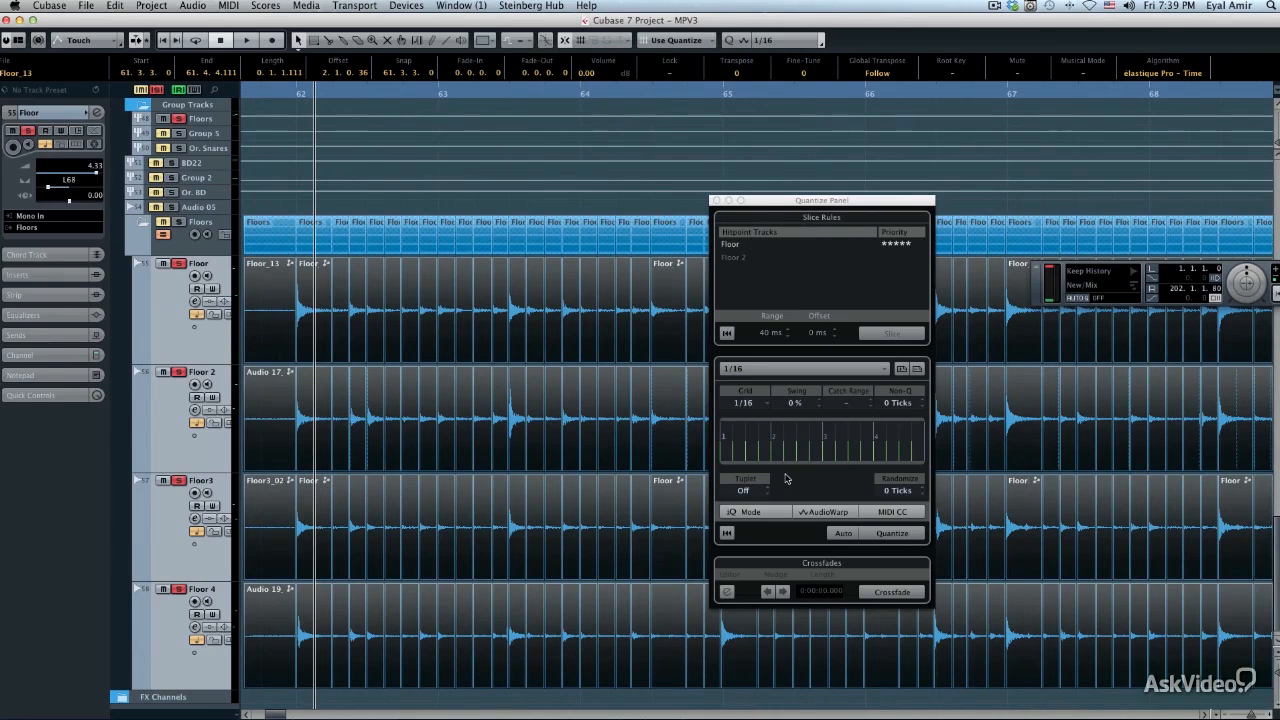
pyautogui.click(885, 534)
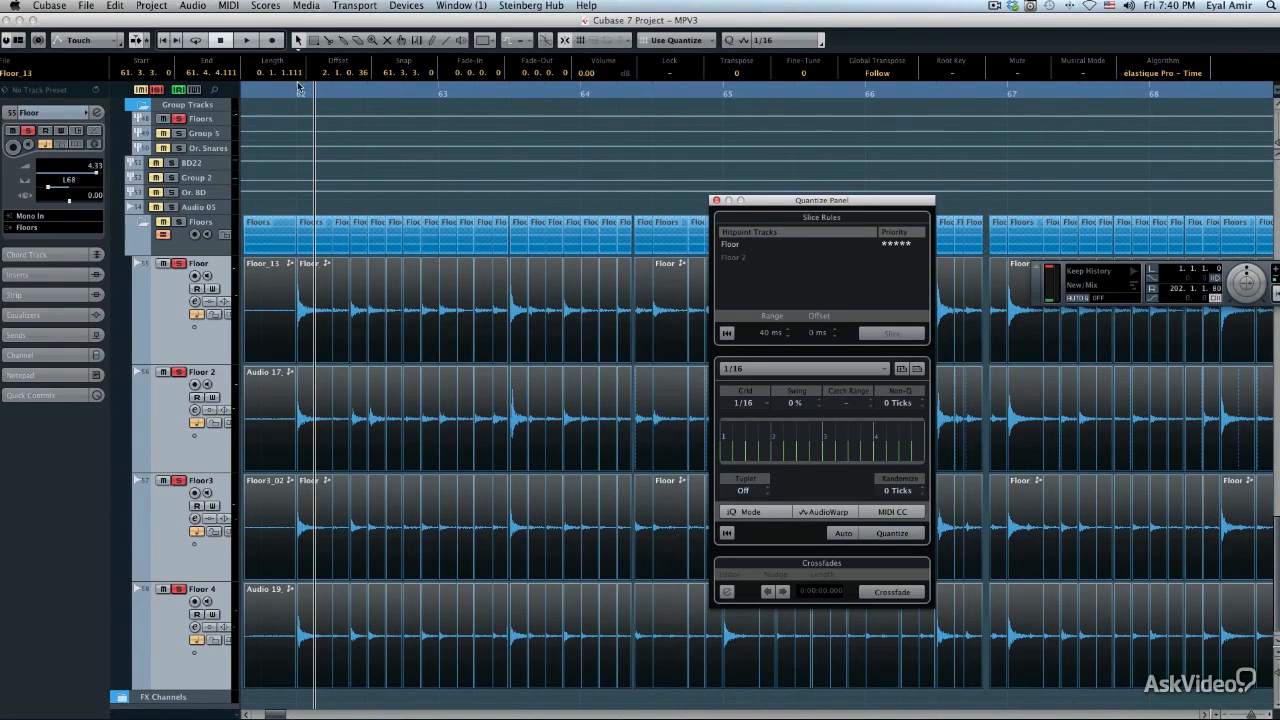
# Move the Quantize Panel clear of the first bars and audition the quantized floor slices from bar 62
pyautogui.moveTo(297, 88)
pyautogui.mouseDown()
pyautogui.moveTo(297, 142)
pyautogui.moveTo(298, 100)
pyautogui.moveTo(317, 101)
pyautogui.mouseUp()
pyautogui.moveTo(828, 207); pyautogui.dragTo(1046, 192)
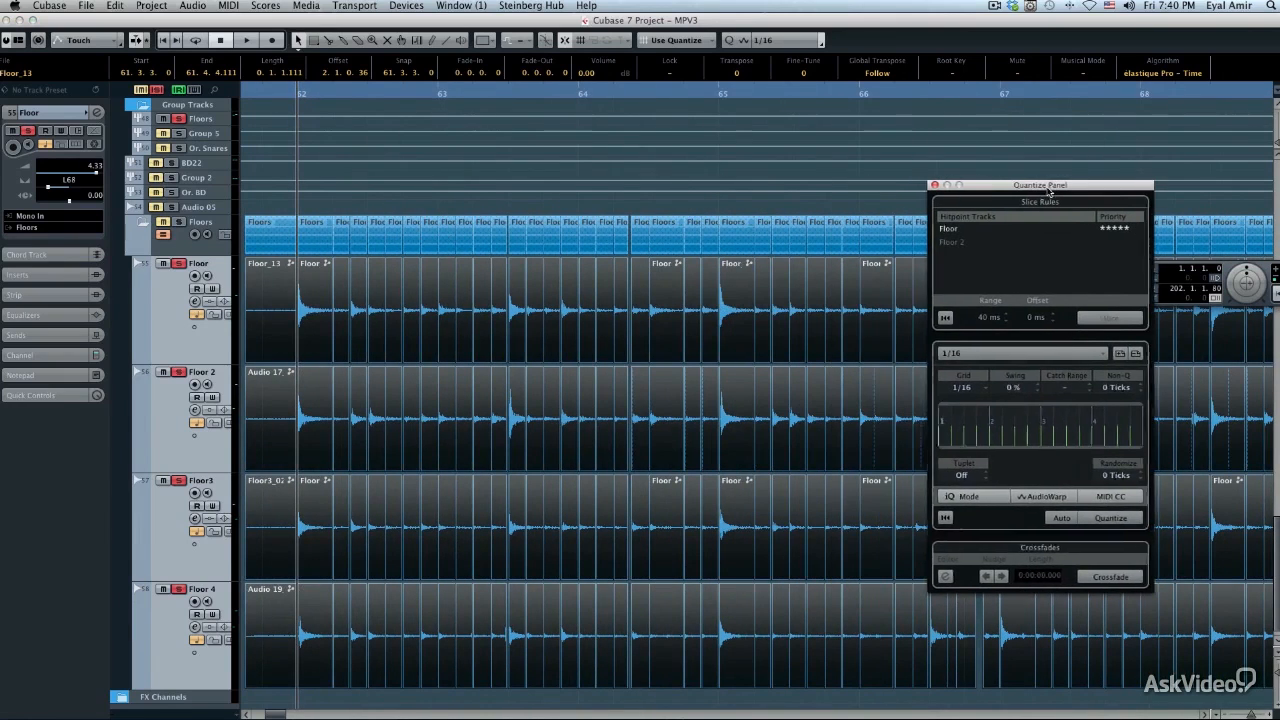
pyautogui.press('space')
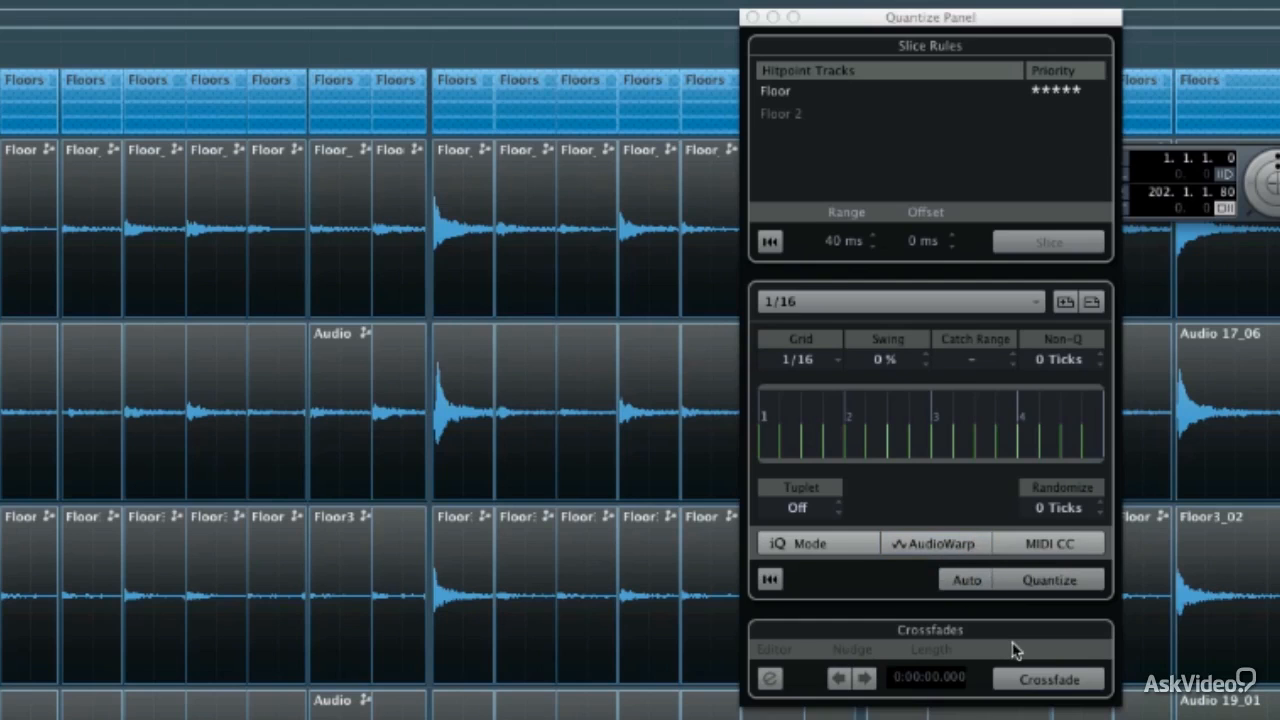
# Crossfade all the quantized floor slices and set the crossfade length to 0.9
pyautogui.click(1041, 677)
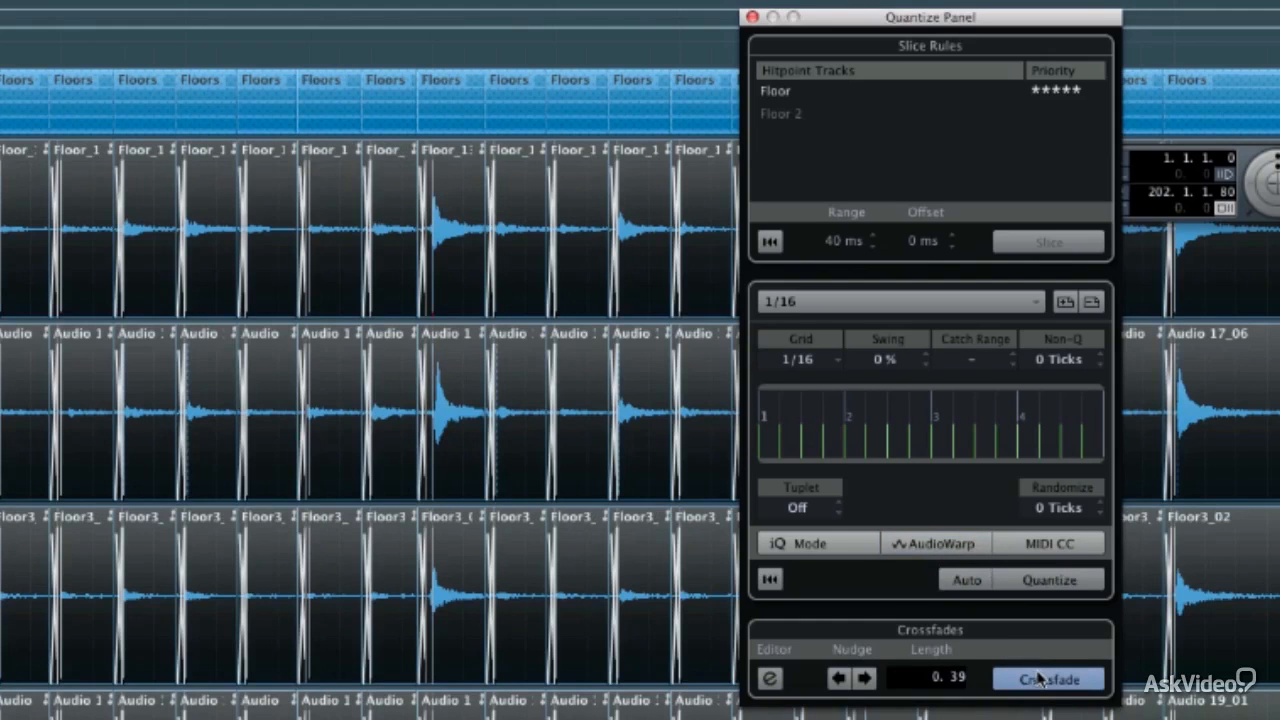
pyautogui.doubleClick(955, 681)
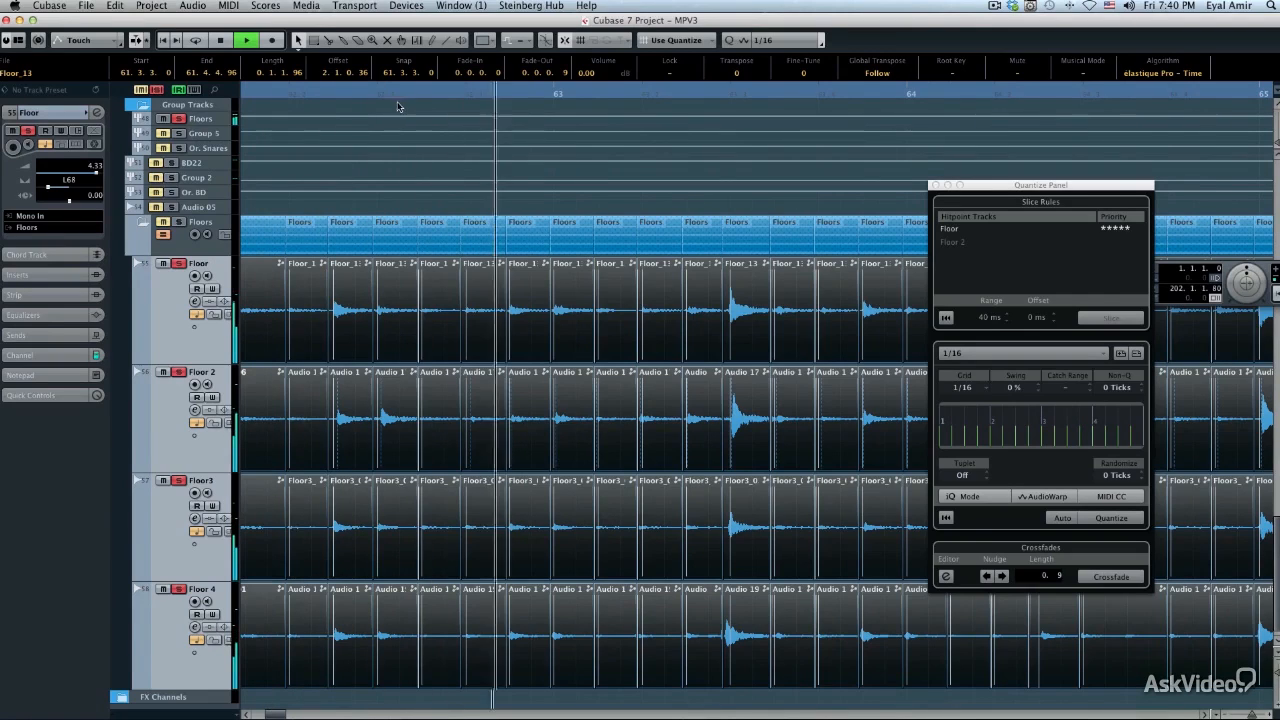
# Shift the crossfade before the strong hit in bar 63 earlier to 63.2.4.62, clear of Floor 4's attack, and audition from bar 63
pyautogui.click(722, 95)
pyautogui.moveTo(723, 130); pyautogui.dragTo(713, 162)
pyautogui.scroll(-1, 648, 250)
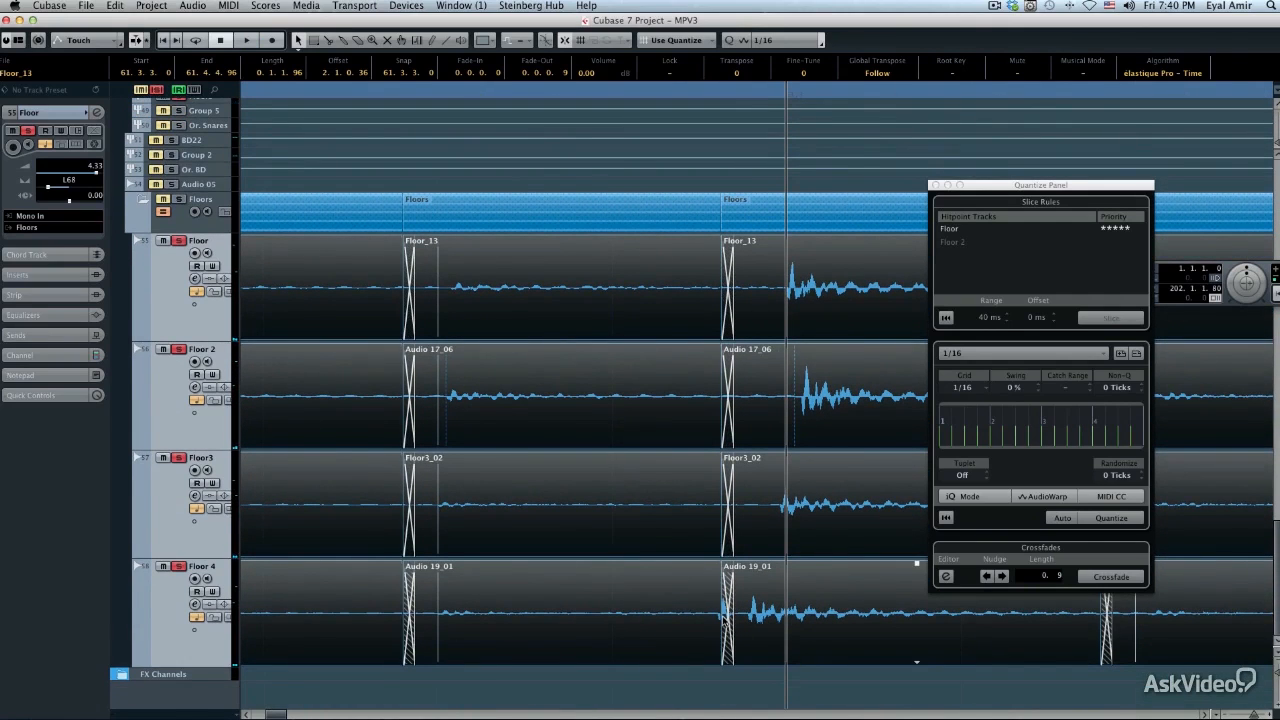
pyautogui.moveTo(739, 95); pyautogui.dragTo(735, 200)
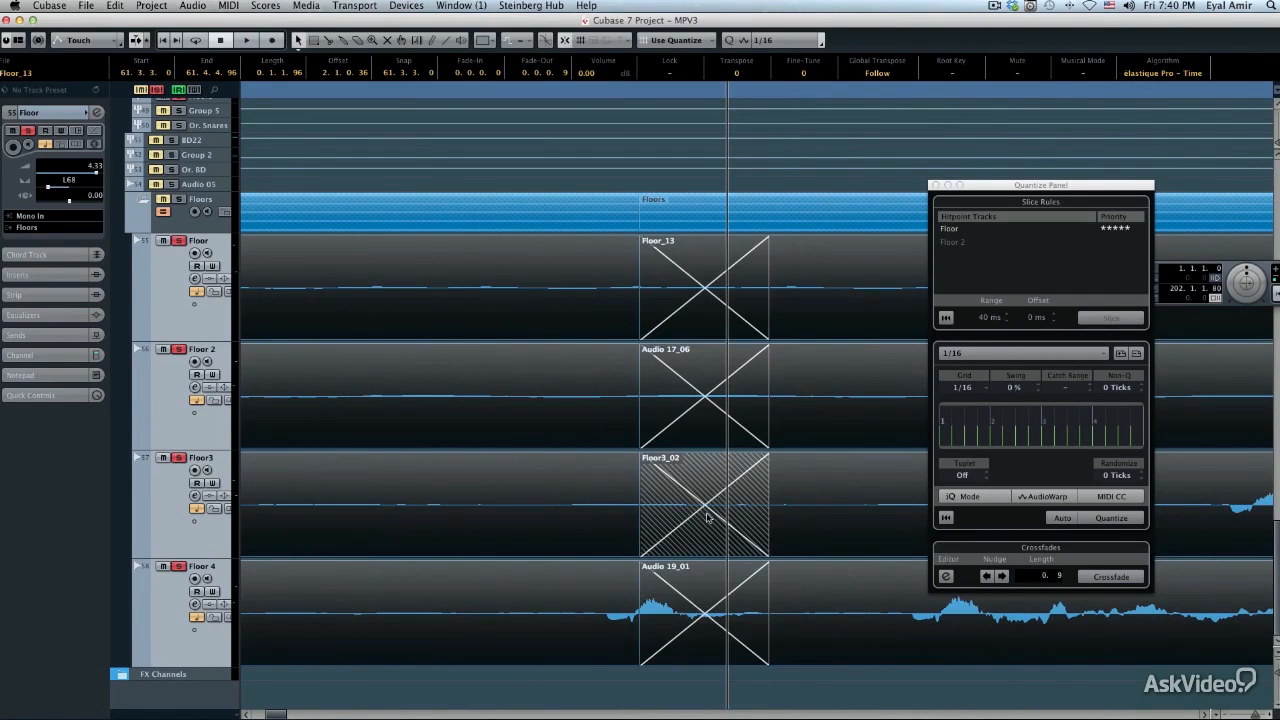
pyautogui.click(779, 524)
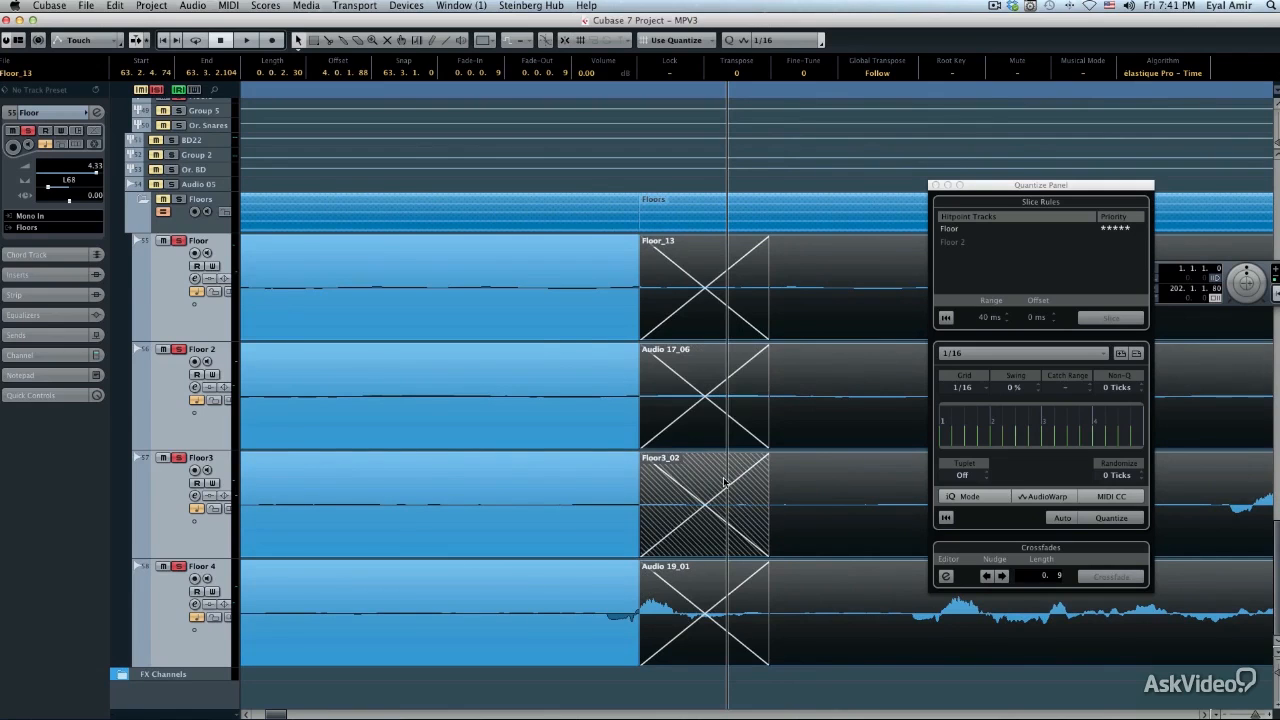
pyautogui.moveTo(720, 480); pyautogui.dragTo(545, 480)
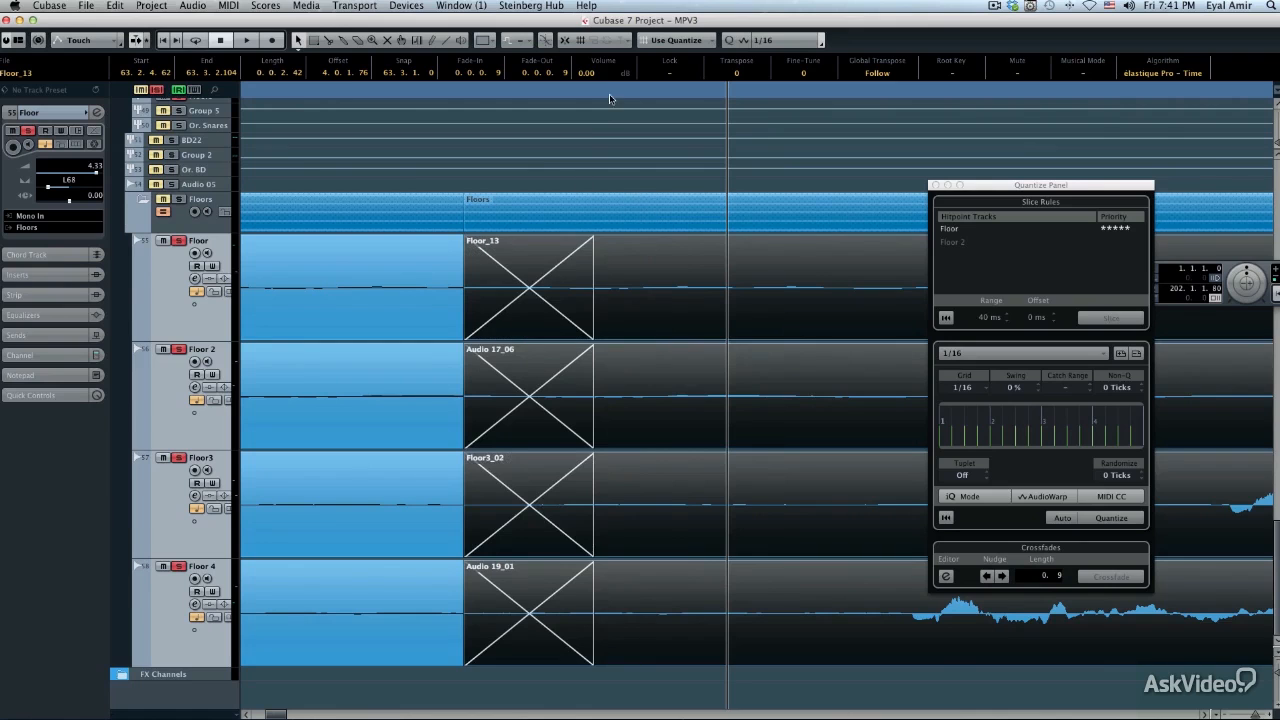
pyautogui.moveTo(610, 95); pyautogui.dragTo(388, 30)
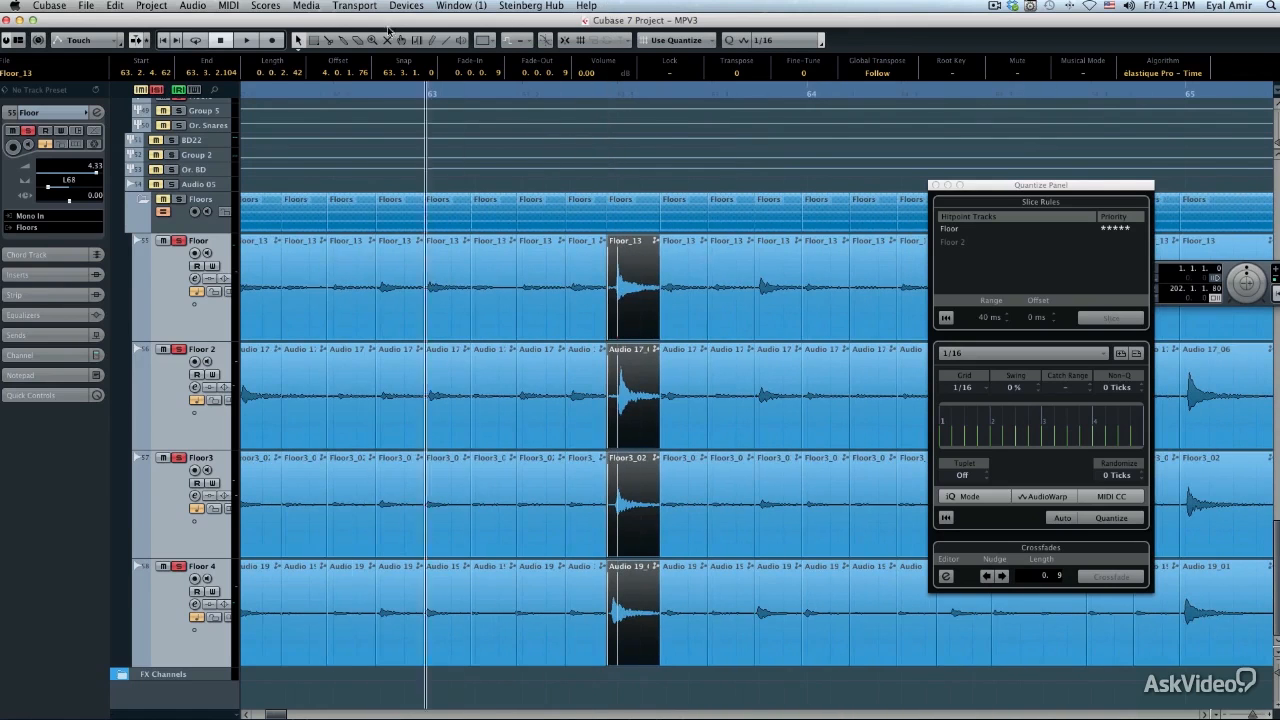
pyautogui.press('space')
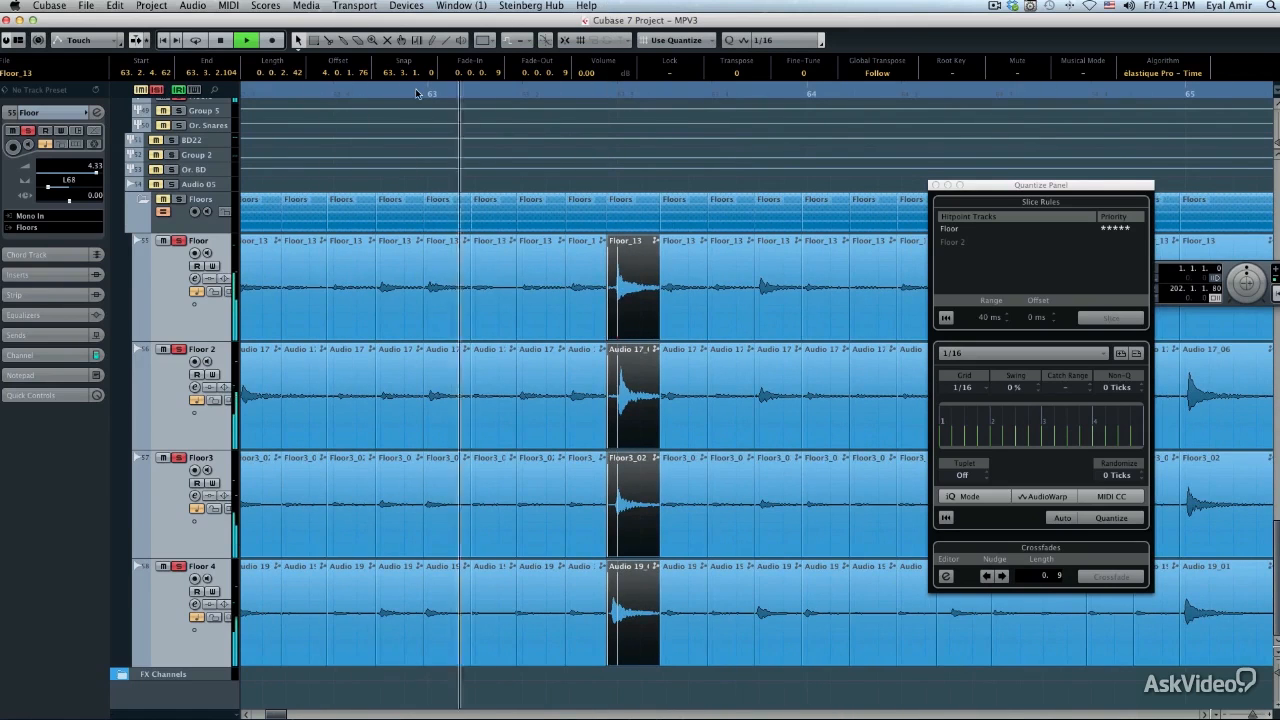